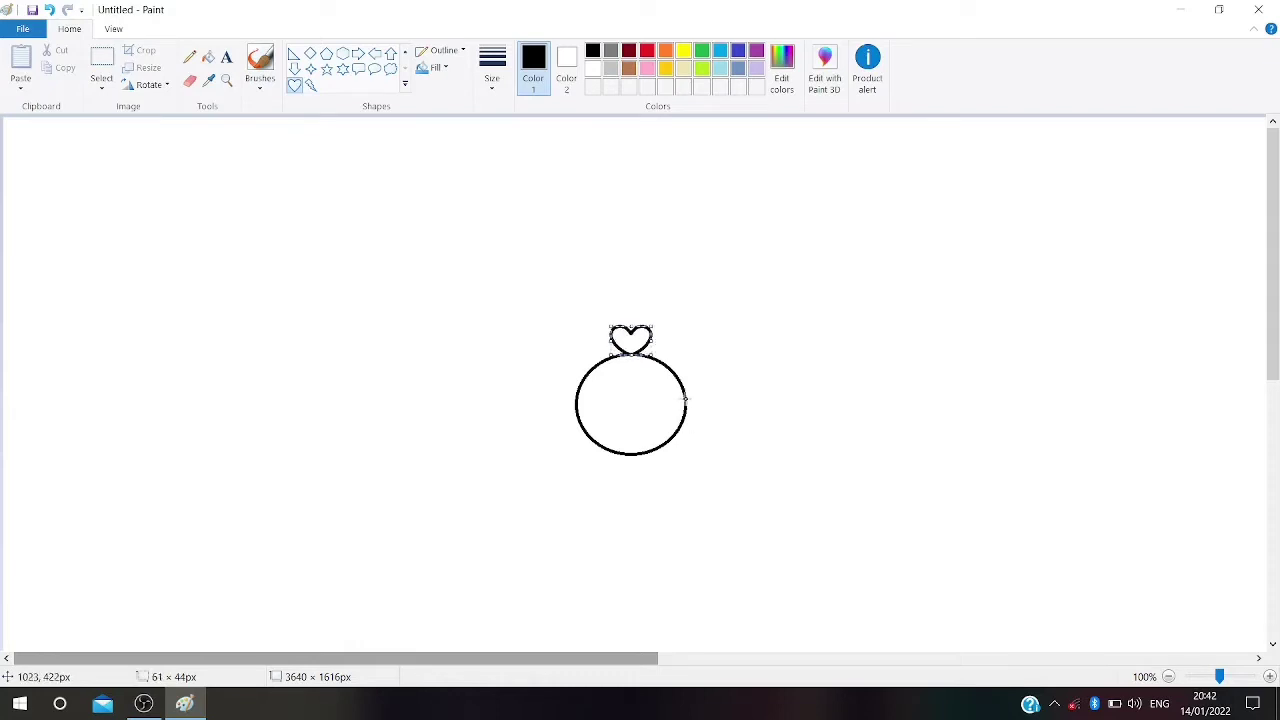
Draw a heart on the right edge of the circle, rotate it right 90°, and size it to about 47 × 49 px.
mouse_move(686, 398)
left_mouse_down()
mouse_move(722, 365)
mouse_move(702, 398)
left_mouse_up()
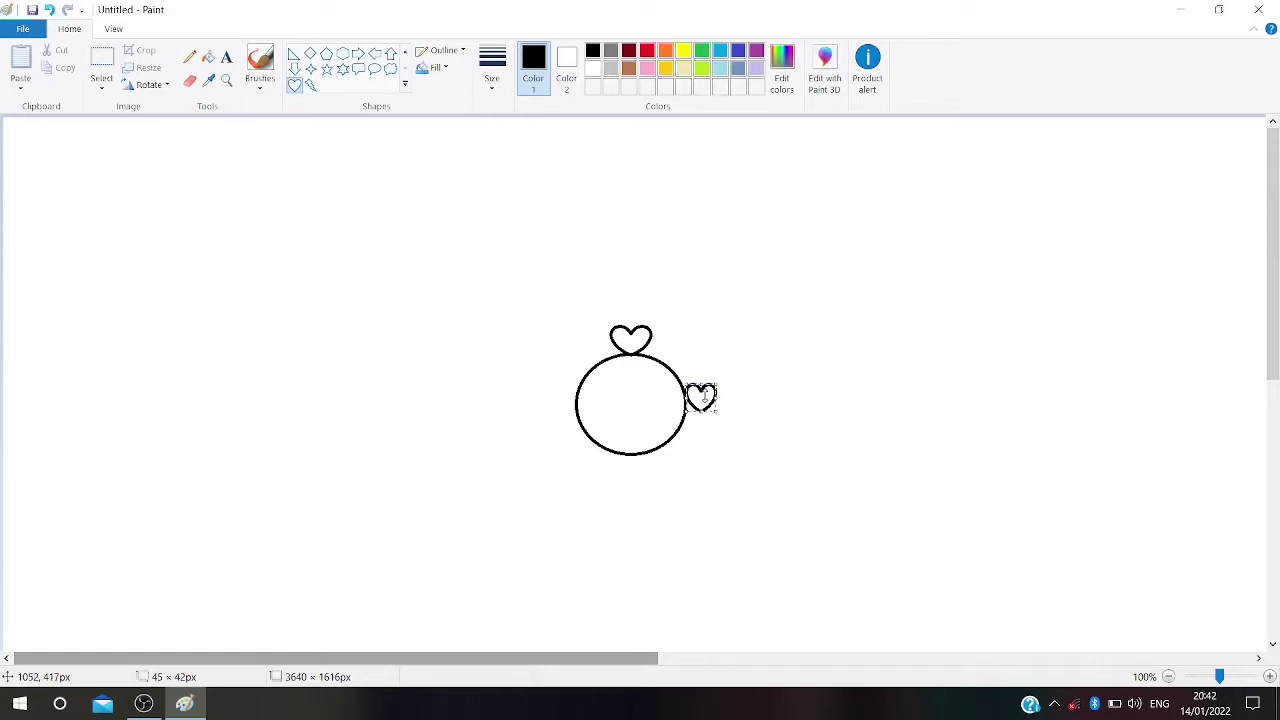
left_click(113, 28)
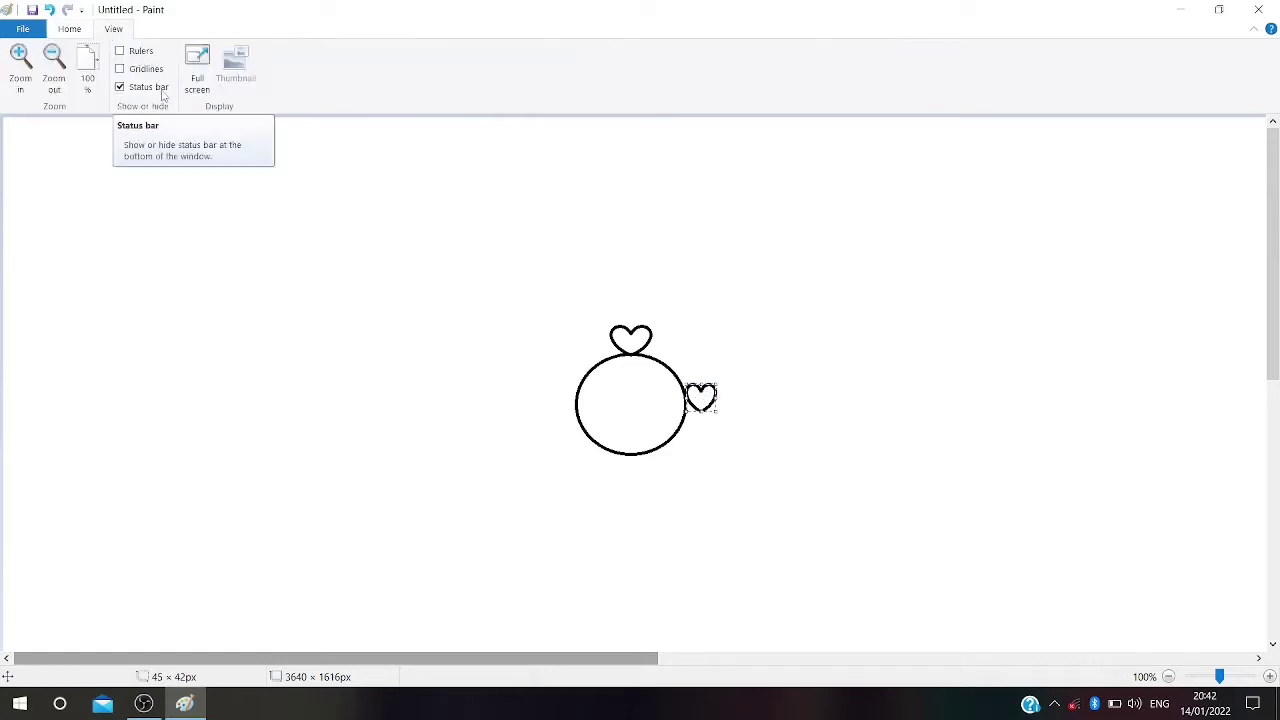
left_click(69, 28)
left_click(142, 85)
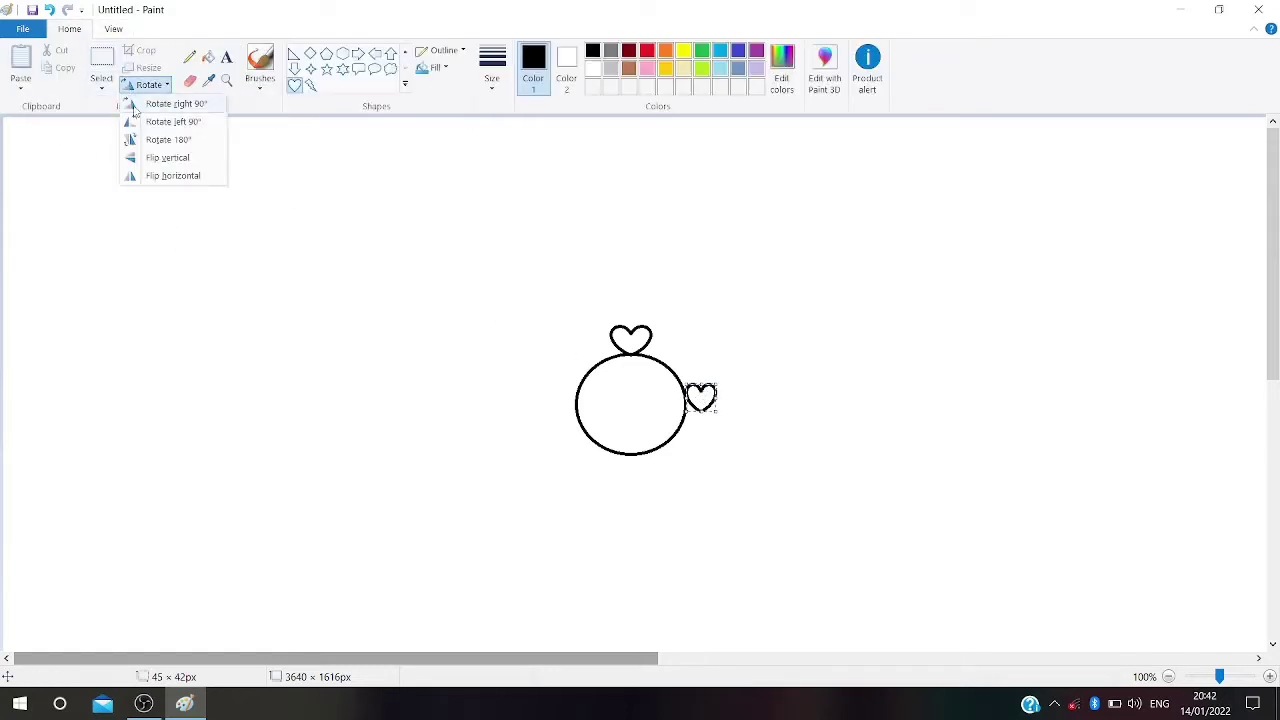
left_click(138, 105)
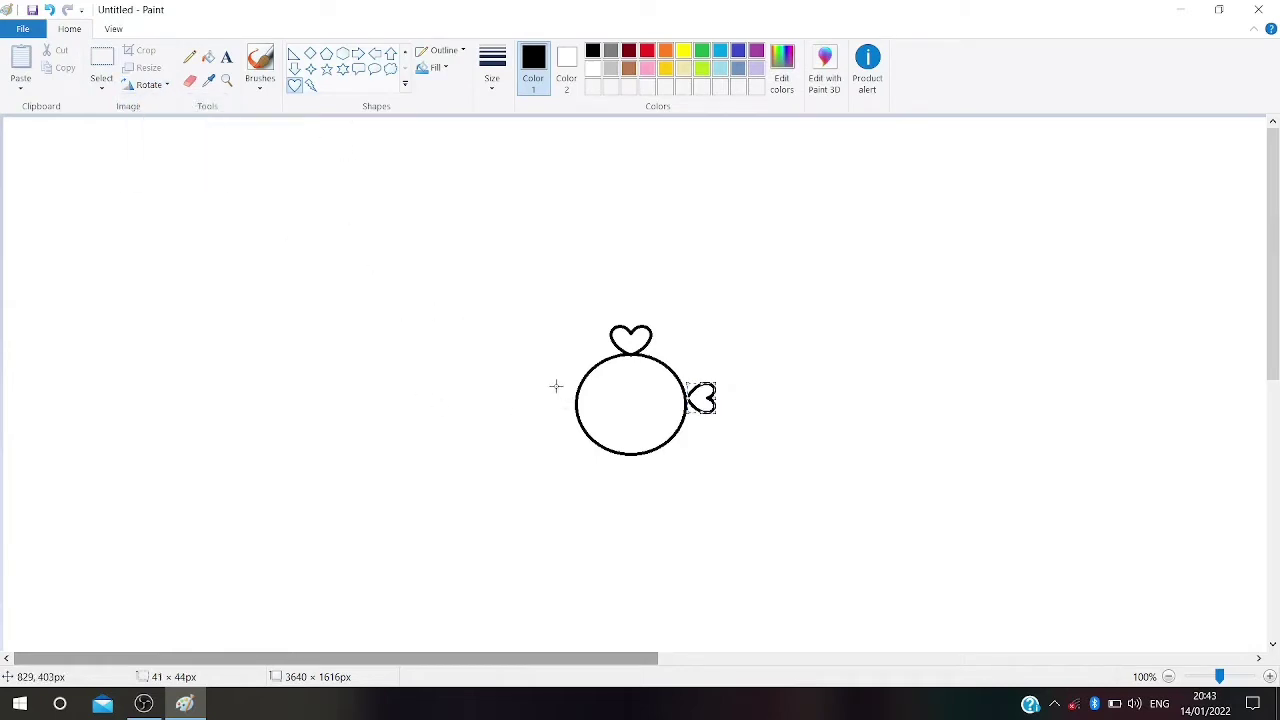
left_click_drag(715, 400, 704, 416)
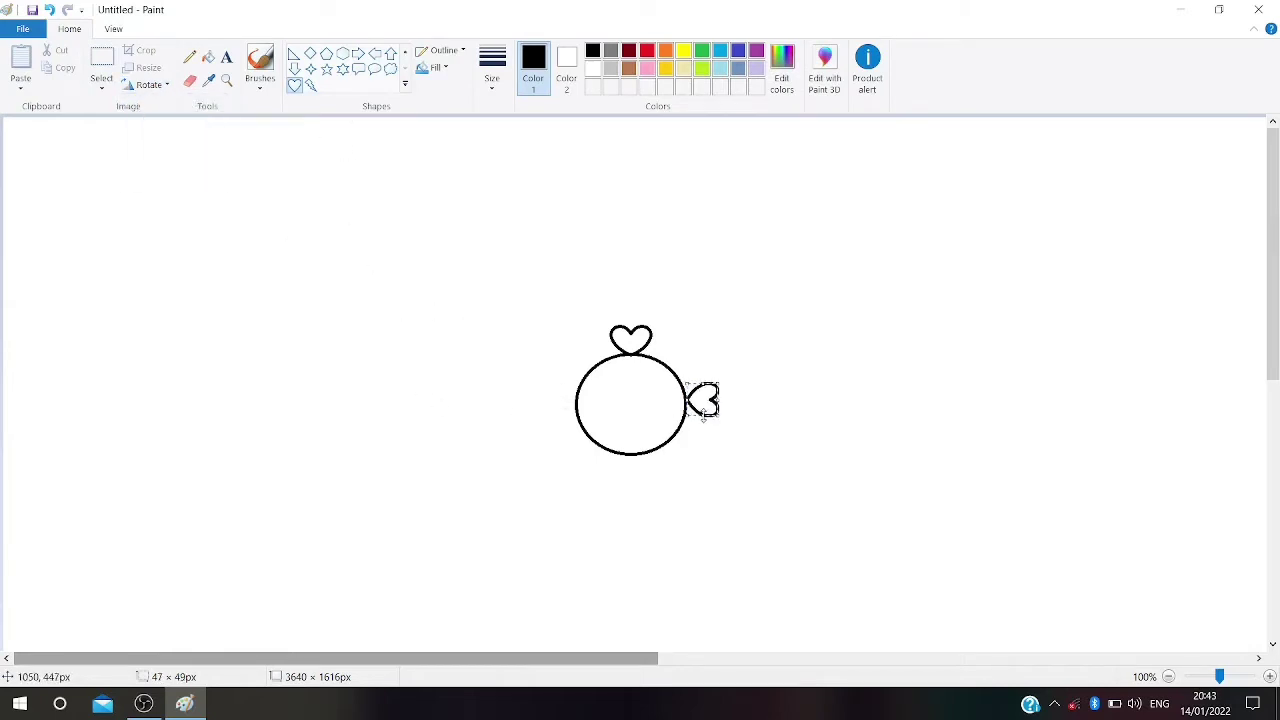
Draw a matching heart on the left edge of the circle and rotate it left 90°.
mouse_move(552, 388)
left_mouse_down()
mouse_move(584, 410)
mouse_move(568, 378)
mouse_move(554, 396)
mouse_move(568, 396)
mouse_move(565, 413)
mouse_move(560, 400)
left_mouse_up()
left_click(148, 85)
left_click(160, 118)
Draw a heart of about 50 × 48 px below the circle, flip it upside down, and centre it against the bottom edge.
mouse_move(625, 457)
left_mouse_down()
mouse_move(660, 490)
mouse_move(632, 468)
mouse_move(635, 490)
mouse_move(650, 473)
left_mouse_up()
left_click(160, 84)
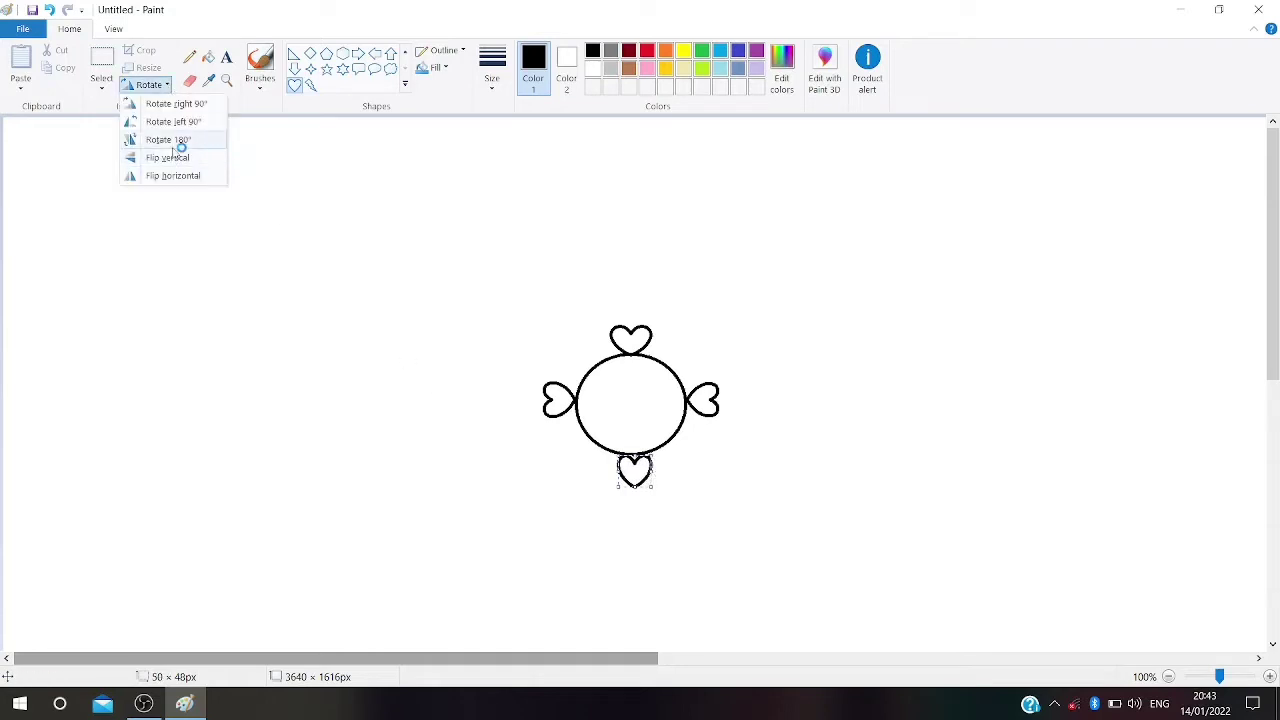
left_click(172, 146)
left_click(148, 85)
left_click(165, 157)
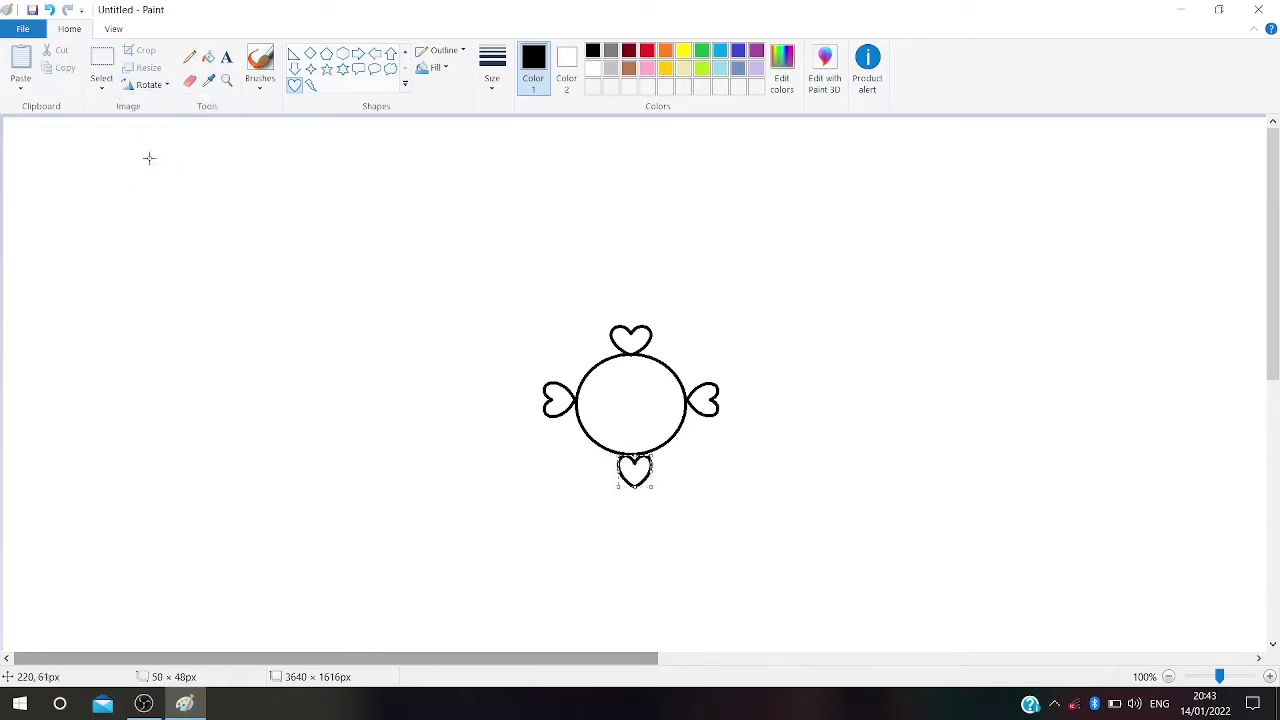
left_click(150, 85)
left_click(162, 173)
left_click(152, 86)
left_click(165, 177)
left_click(157, 86)
left_click(163, 158)
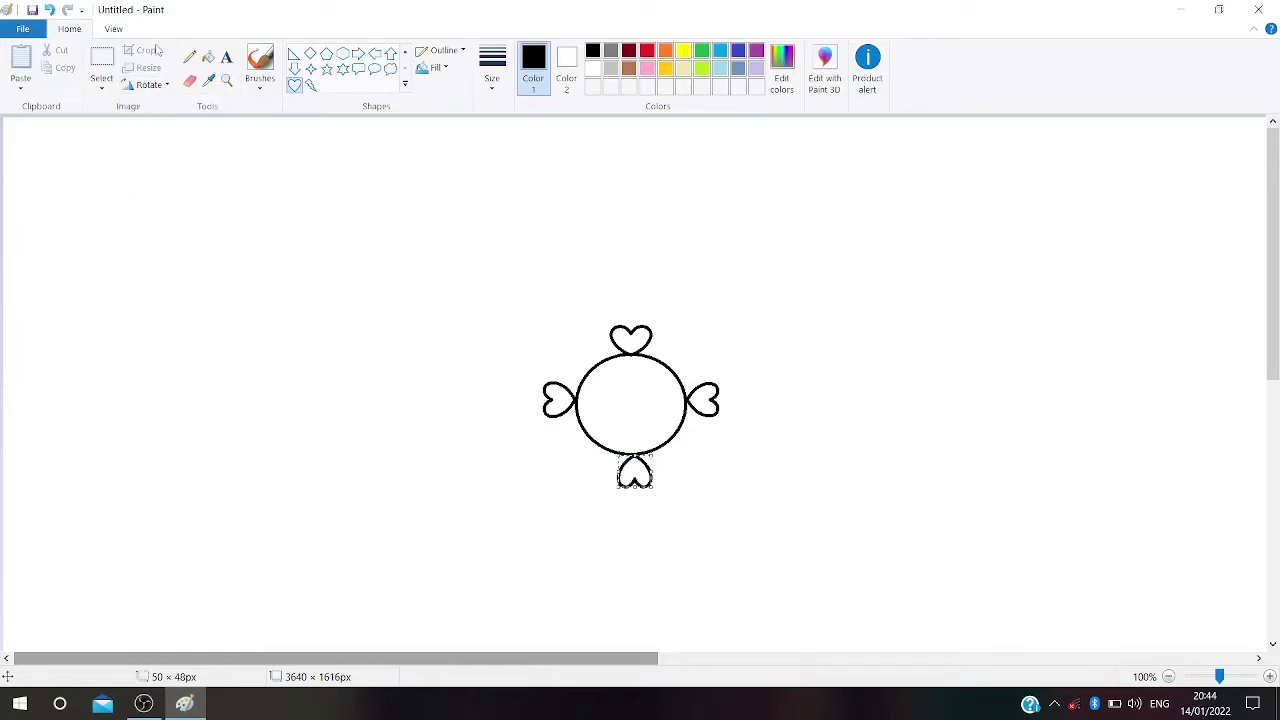
left_click_drag(636, 471, 633, 468)
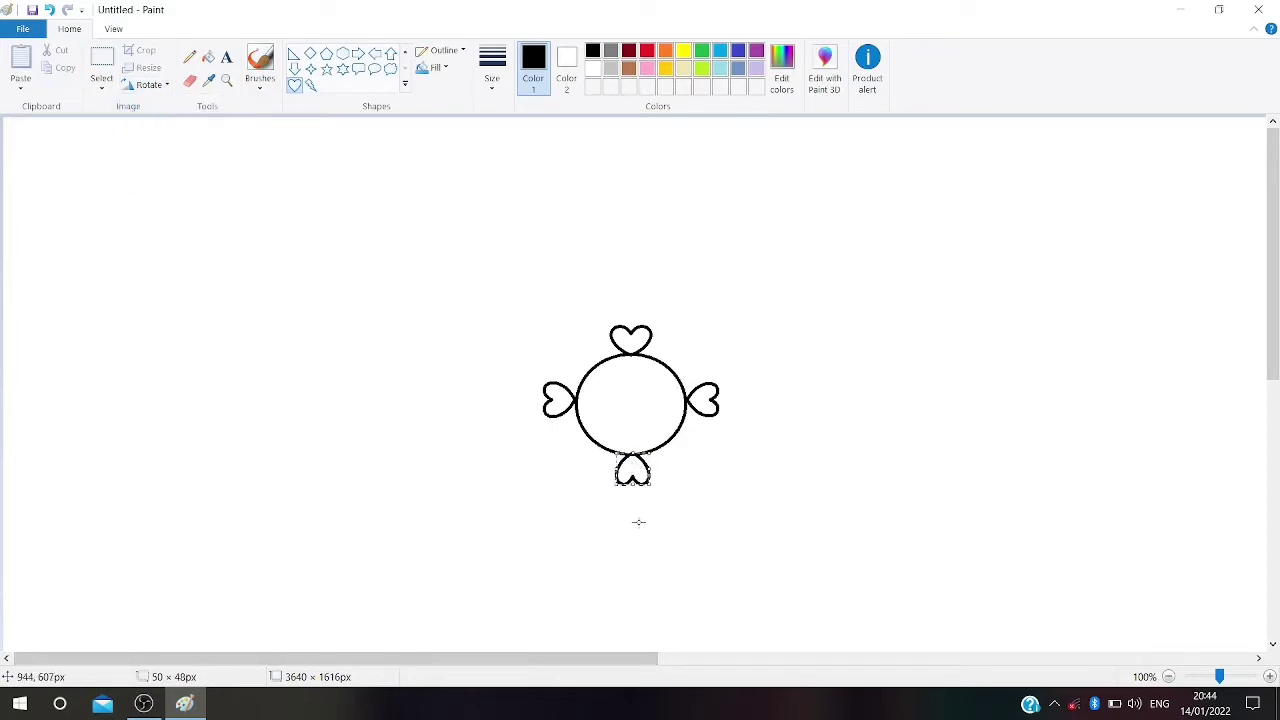
left_click(638, 521)
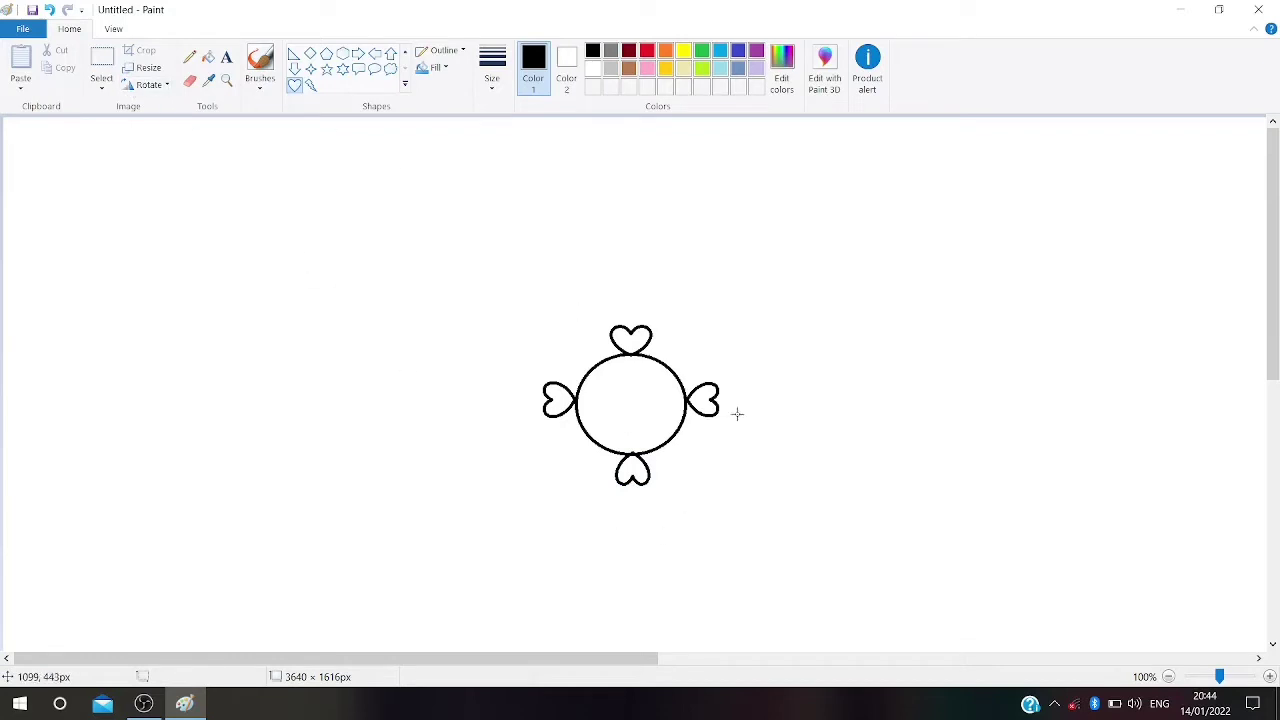
mouse_move(667, 348)
left_mouse_down()
mouse_move(700, 380)
mouse_move(679, 359)
left_mouse_up()
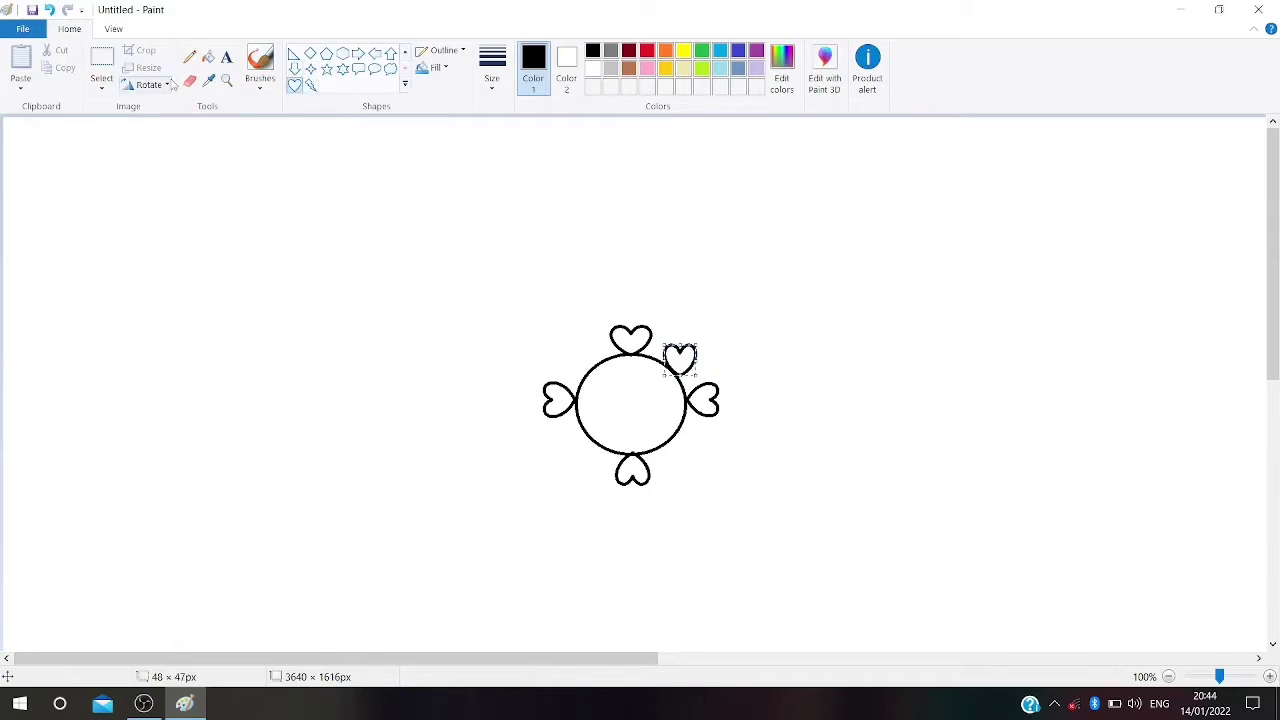
left_click_drag(697, 345, 675, 329)
key("ctrl+z")
key("ctrl+z")
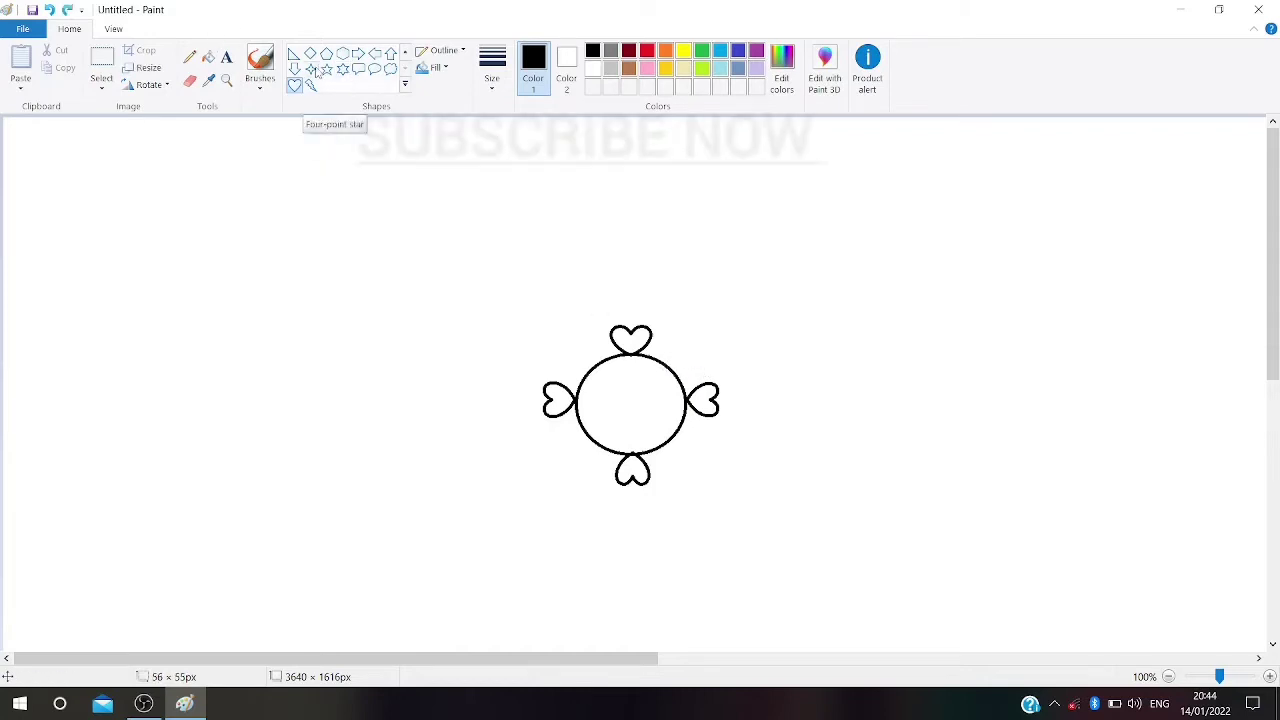
Draw an ellipse of about 284 × 263 px enclosing the four hearts and centre it around the inner circle.
left_click(404, 52)
left_click(326, 52)
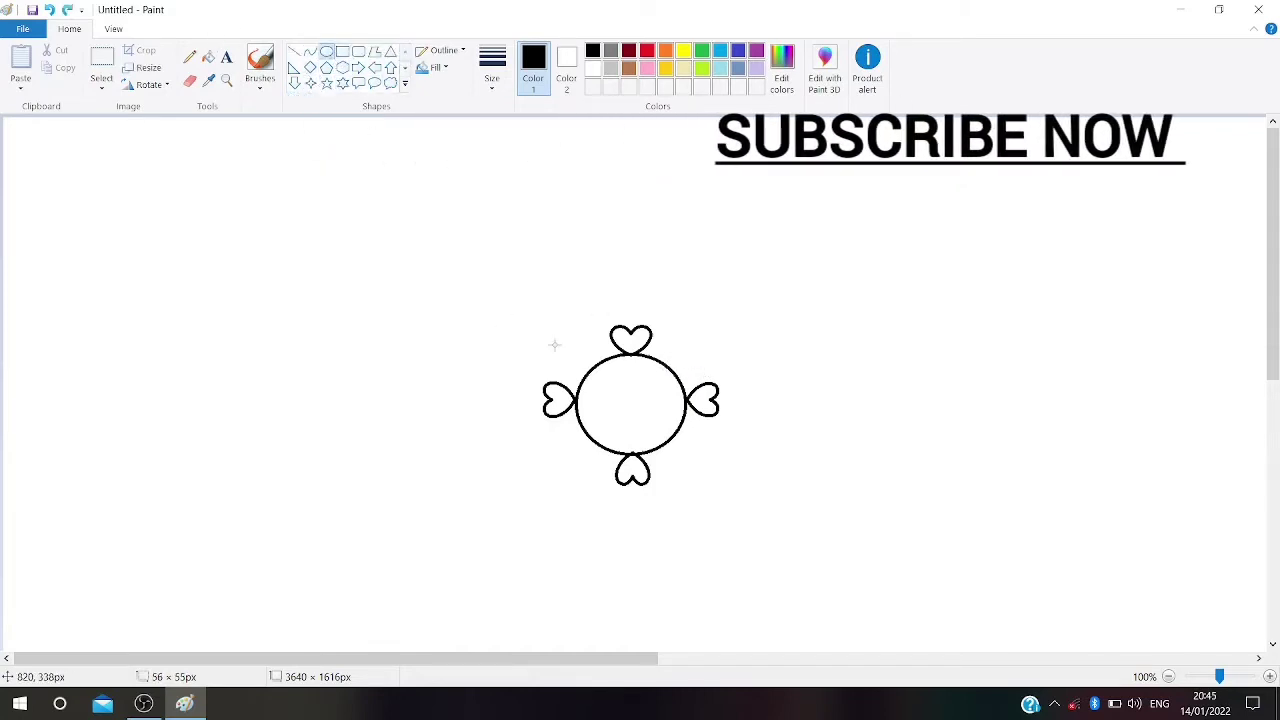
mouse_move(556, 336)
left_mouse_down()
mouse_move(694, 503)
mouse_move(733, 511)
left_mouse_up()
left_click_drag(663, 440, 727, 404)
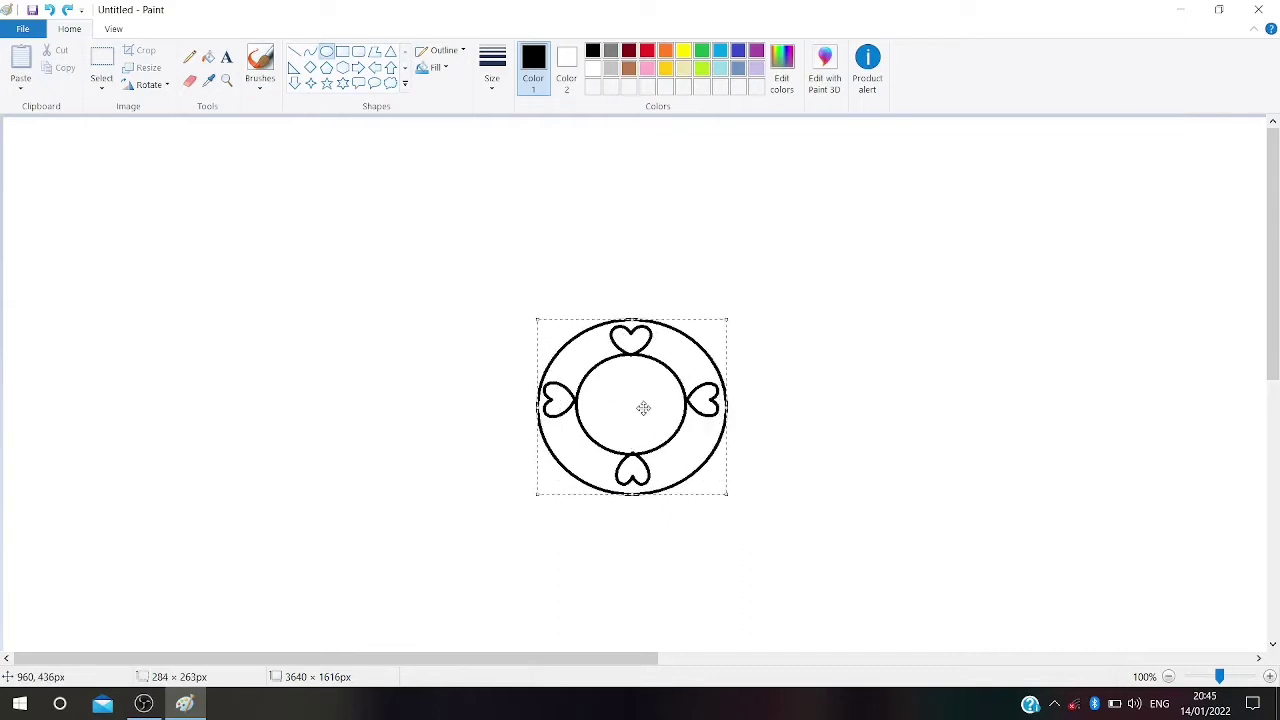
left_click_drag(643, 408, 642, 405)
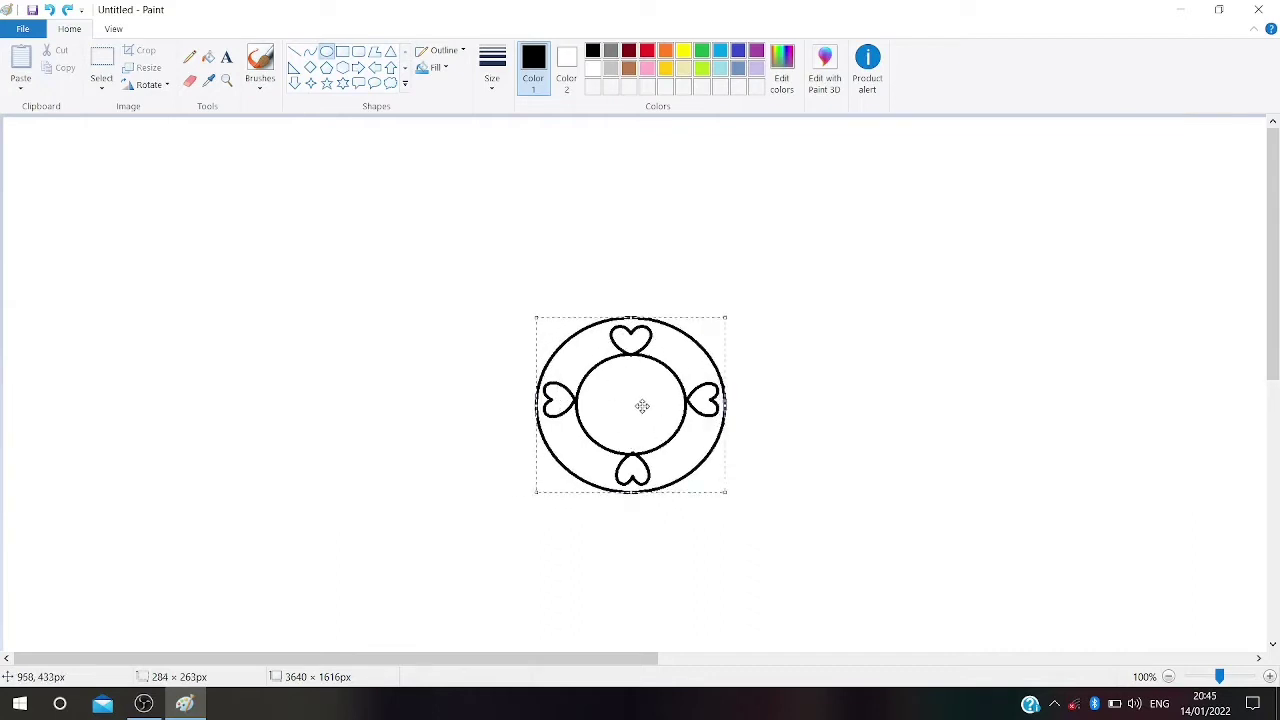
left_click(805, 455)
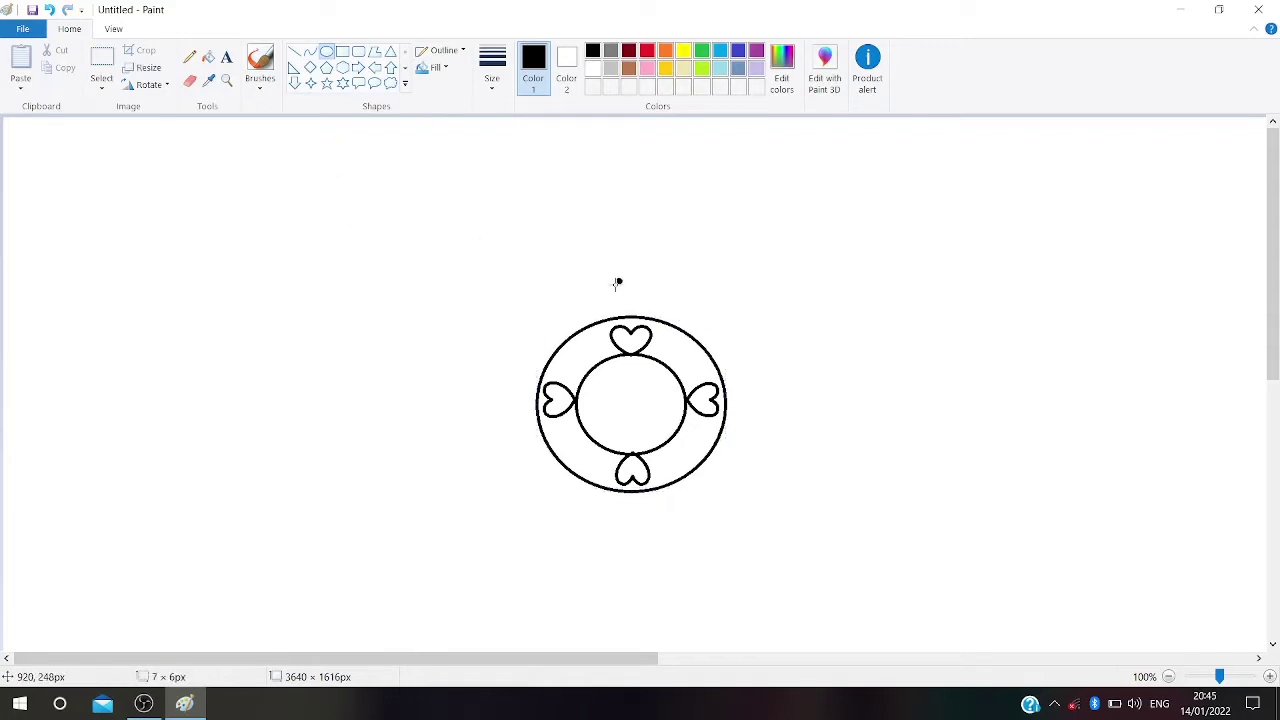
left_click_drag(617, 284, 605, 310)
key("Escape")
left_click(405, 67)
left_click(294, 85)
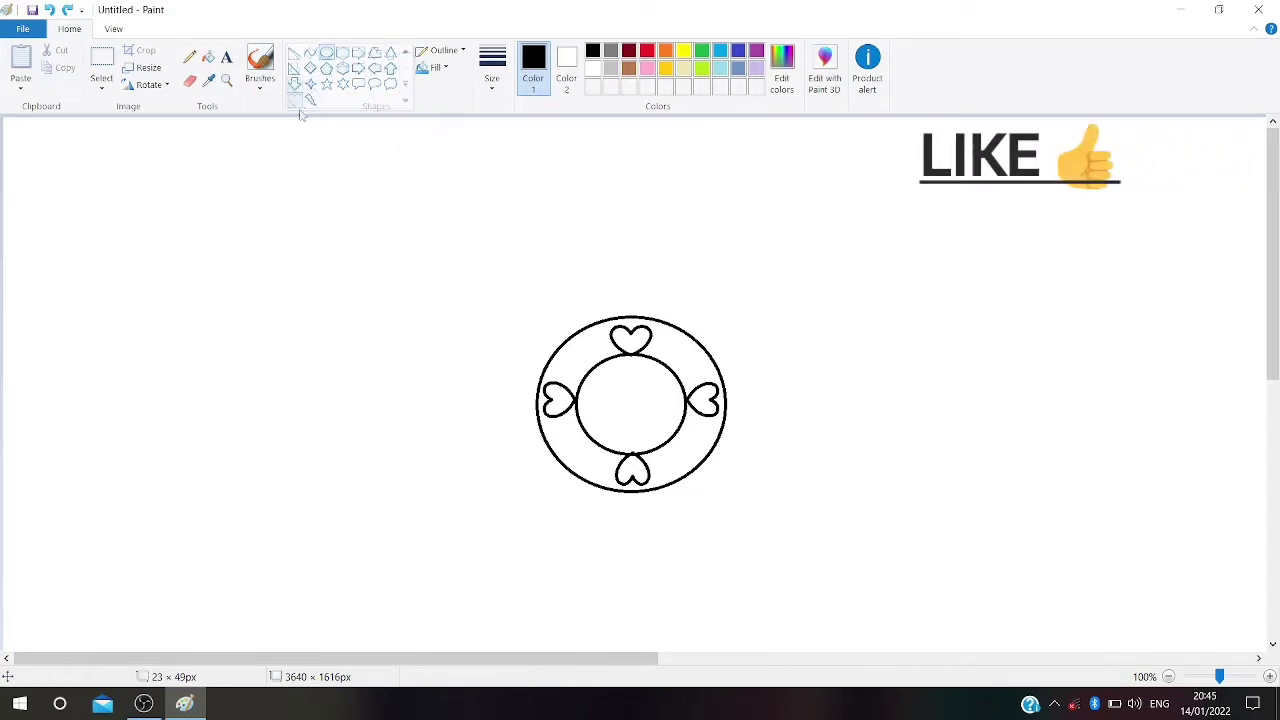
mouse_move(608, 270)
left_mouse_down()
mouse_move(633, 316)
mouse_move(576, 310)
mouse_move(566, 322)
left_mouse_up()
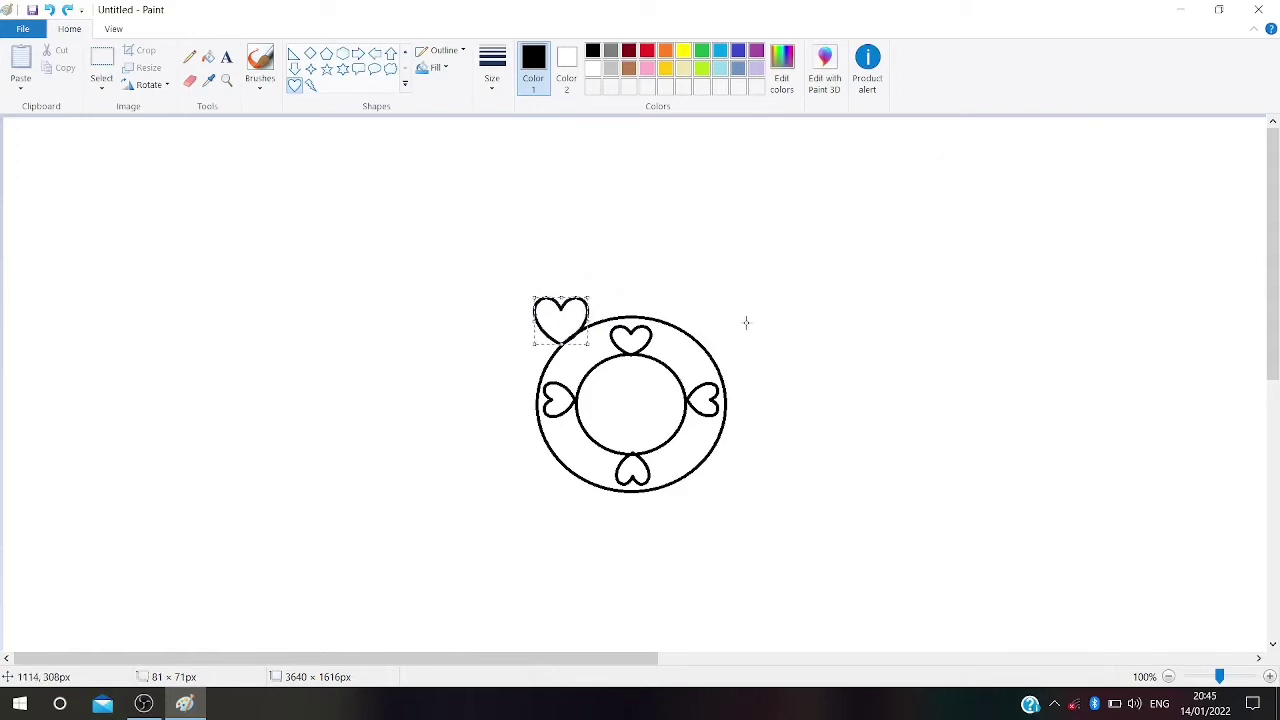
key("Delete")
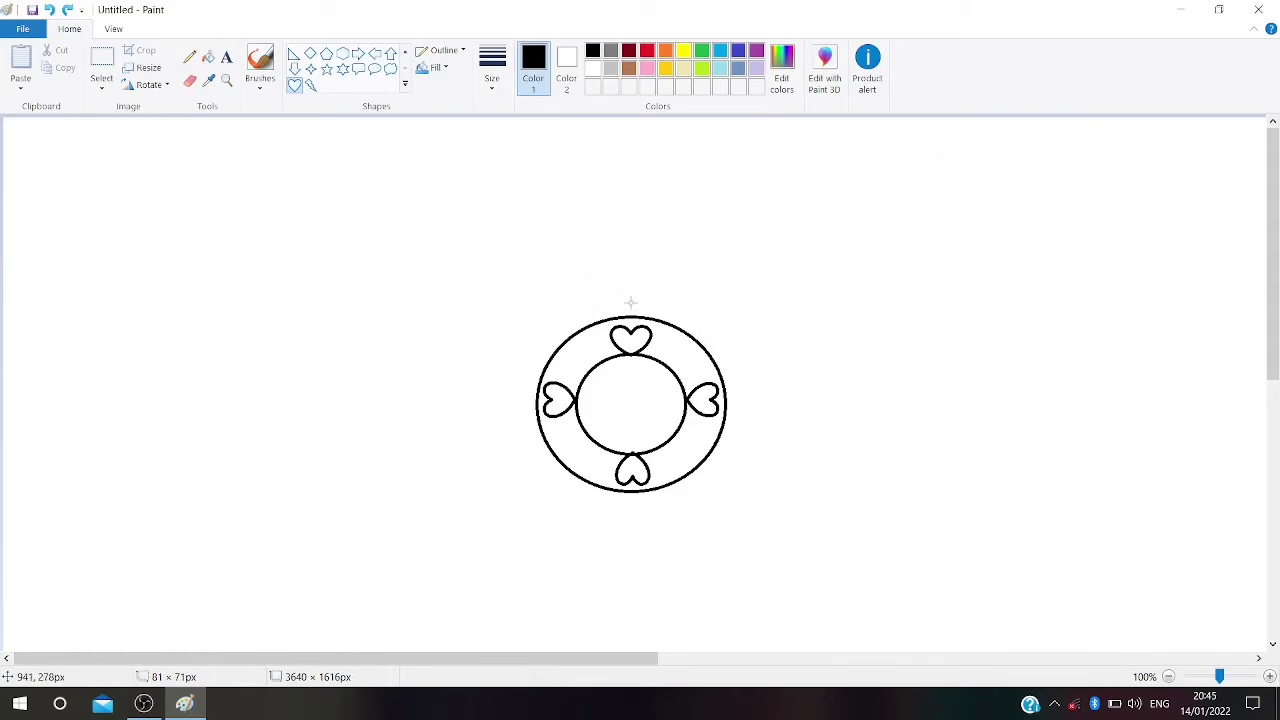
scroll(331, 50, "up", 1)
left_click(327, 51)
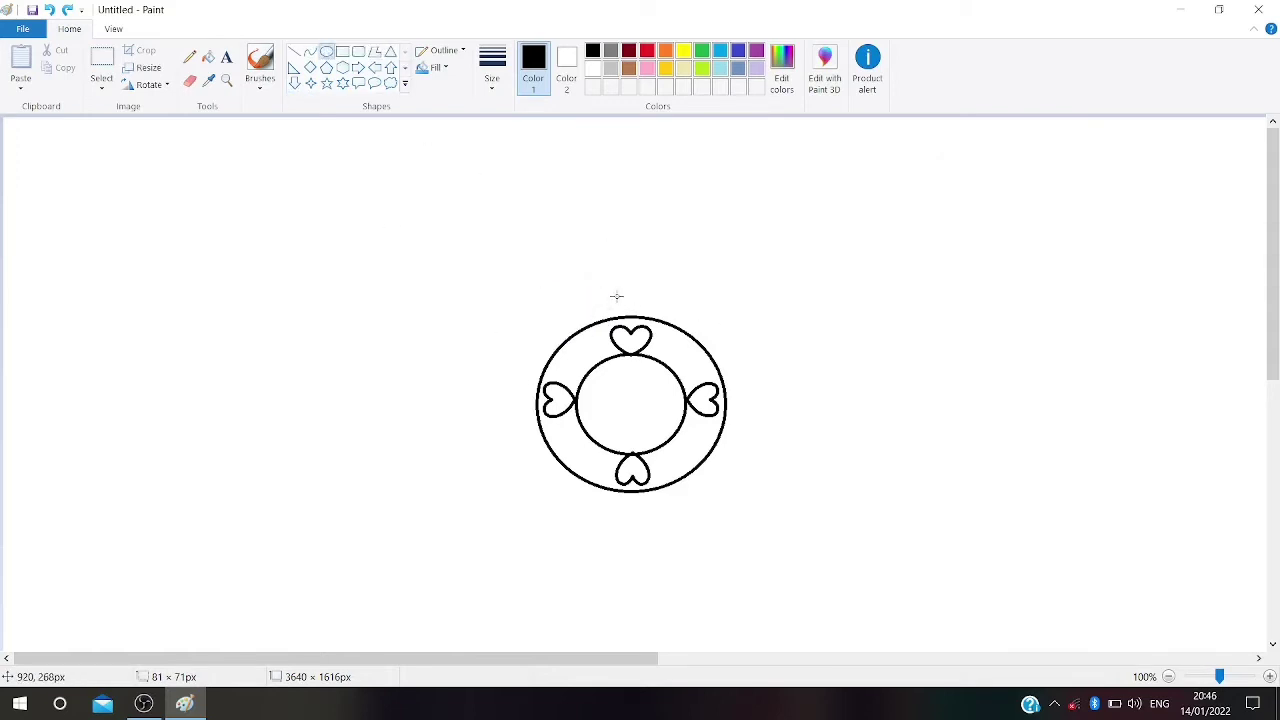
left_click_drag(616, 296, 657, 320)
key("ctrl+z")
mouse_move(606, 287)
left_mouse_down()
mouse_move(654, 321)
mouse_move(681, 303)
mouse_move(723, 342)
mouse_move(709, 307)
mouse_move(679, 311)
left_mouse_up()
left_click(778, 370)
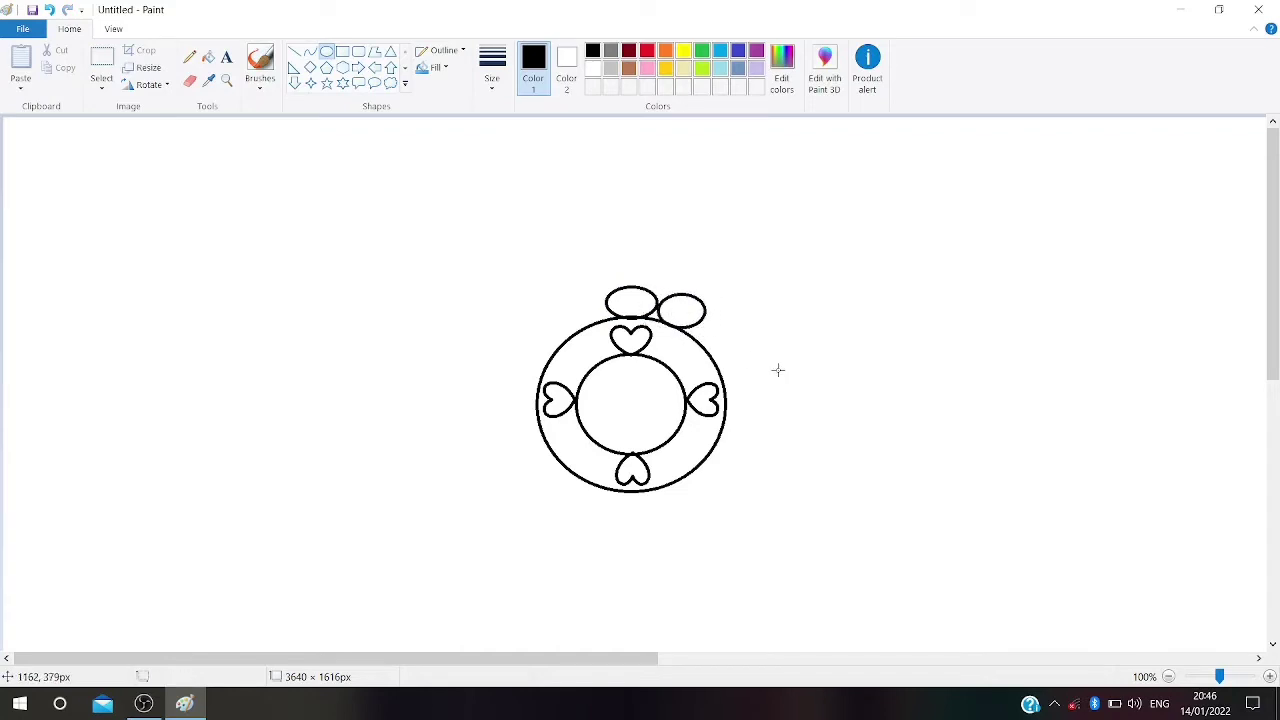
mouse_move(606, 297)
left_mouse_down()
mouse_move(557, 330)
mouse_move(564, 360)
mouse_move(528, 366)
mouse_move(550, 334)
left_mouse_up()
key("ctrl+z")
key("ctrl+z")
key("ctrl+z")
key("ctrl+z")
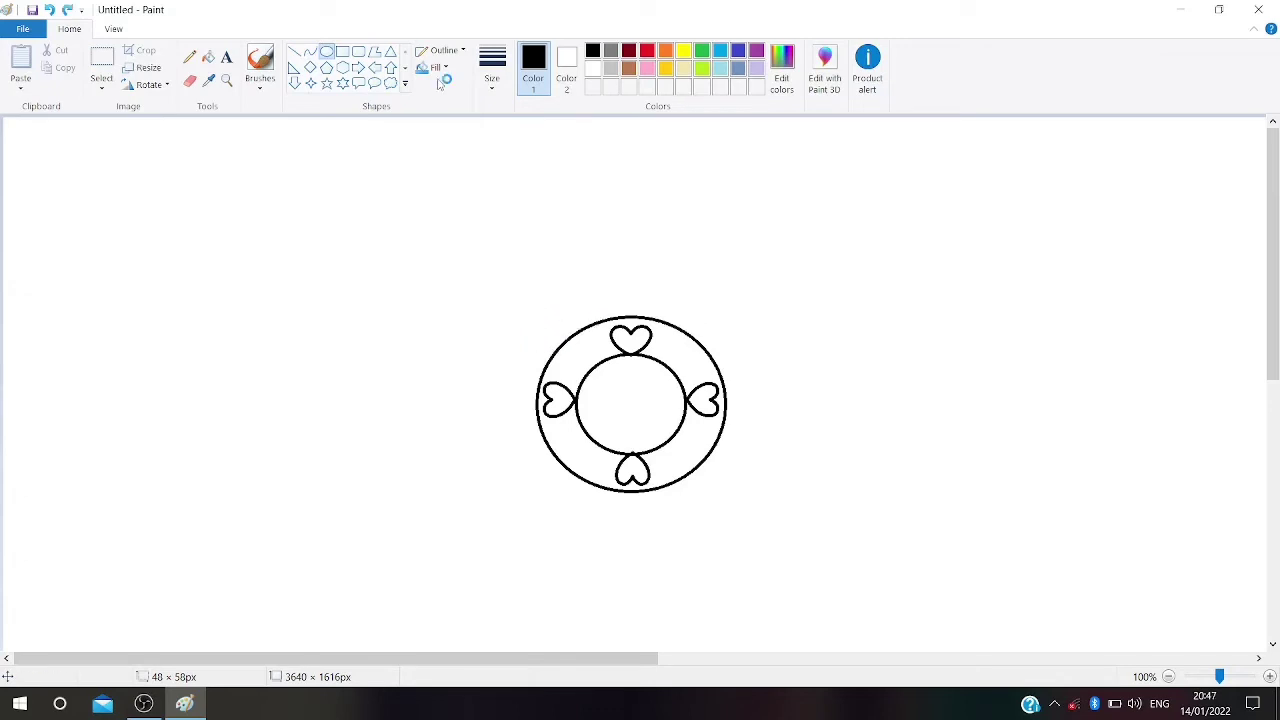
Draw an upright triangle on top of the outer ring and another on its right edge, rotated right 90° to point outward.
left_click(390, 51)
mouse_move(622, 279)
left_mouse_down()
mouse_move(624, 316)
mouse_move(661, 320)
mouse_move(630, 298)
mouse_move(634, 259)
mouse_move(660, 289)
mouse_move(599, 287)
mouse_move(633, 297)
left_mouse_up()
mouse_move(728, 377)
left_mouse_down()
mouse_move(785, 418)
mouse_move(757, 389)
mouse_move(757, 360)
mouse_move(791, 387)
left_mouse_up()
left_click(148, 84)
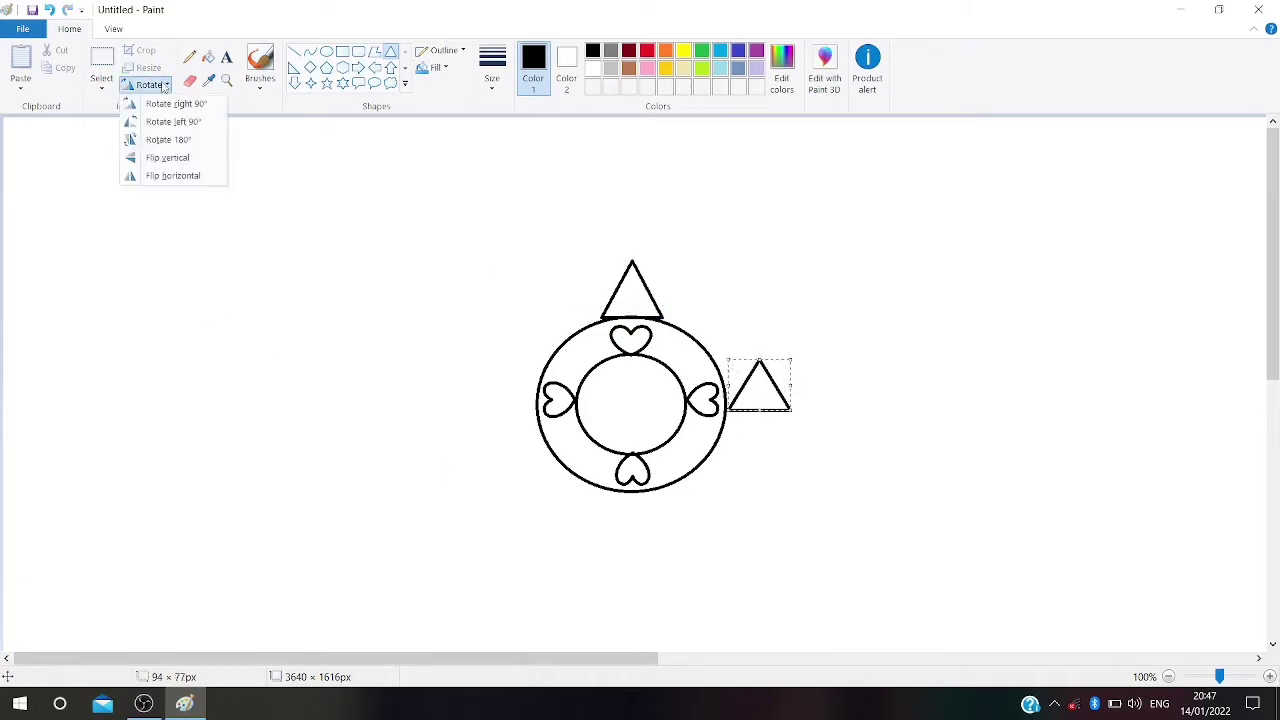
left_click(160, 103)
left_click_drag(748, 383, 740, 399)
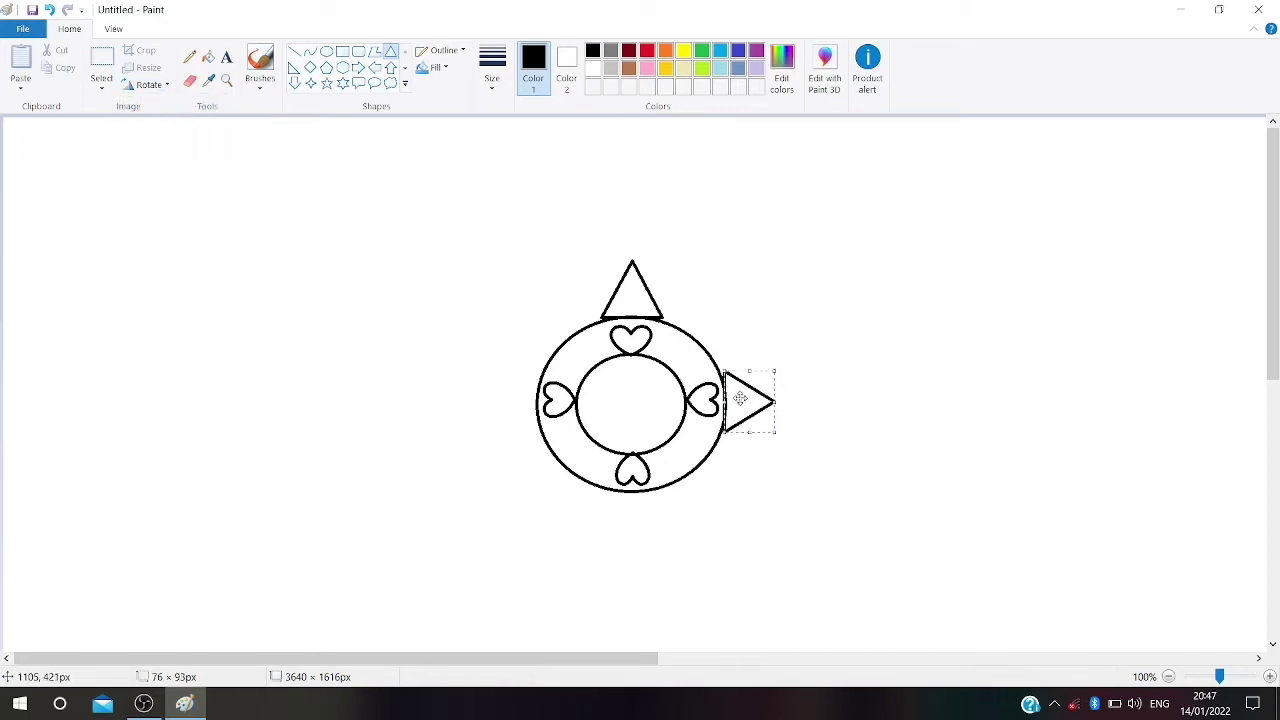
Draw a triangle on the left edge of the outer ring and rotate it left 90° to point outward.
mouse_move(499, 371)
left_mouse_down()
mouse_move(560, 426)
mouse_move(470, 405)
mouse_move(512, 406)
mouse_move(507, 376)
mouse_move(511, 405)
left_mouse_up()
left_click(148, 84)
left_click(155, 121)
Draw a triangle of about 92 × 79 px below the outer ring and rotate it 180° to point downward.
left_click_drag(508, 466, 516, 476)
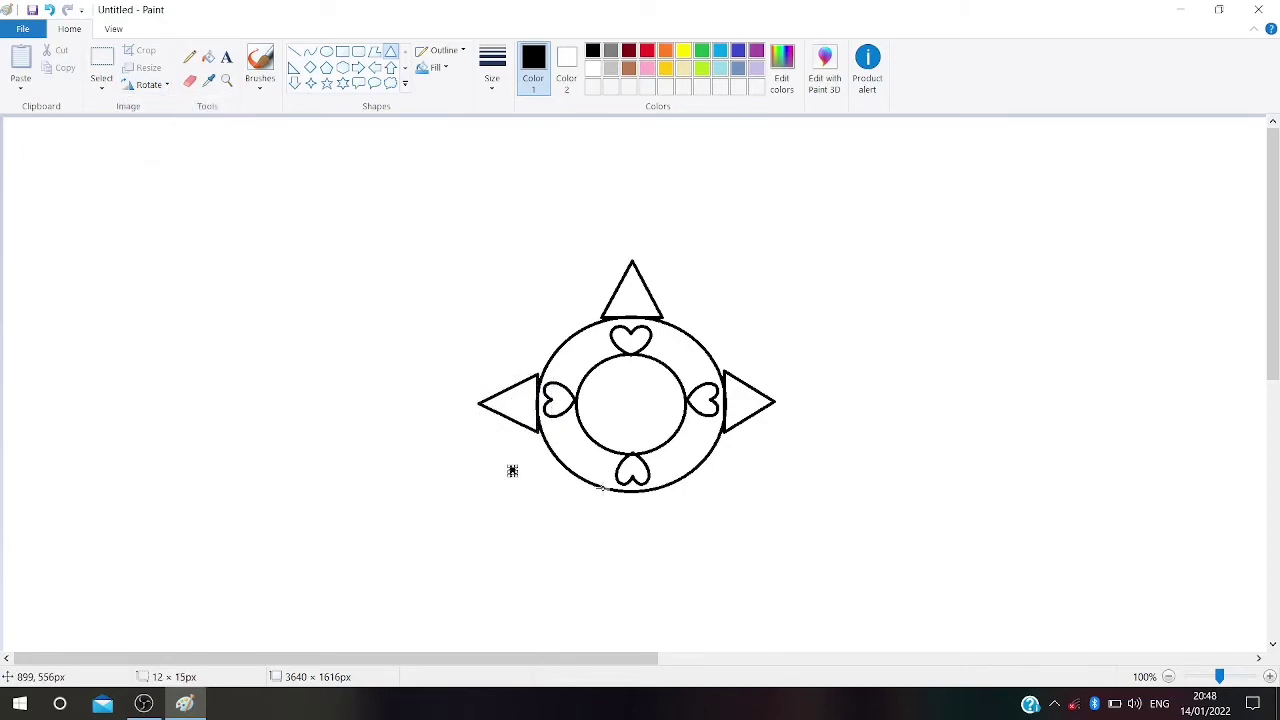
key("ctrl+z")
mouse_move(613, 492)
left_mouse_down()
mouse_move(614, 522)
mouse_move(672, 544)
mouse_move(631, 521)
mouse_move(666, 520)
mouse_move(634, 506)
left_mouse_up()
left_click(163, 87)
left_click(176, 138)
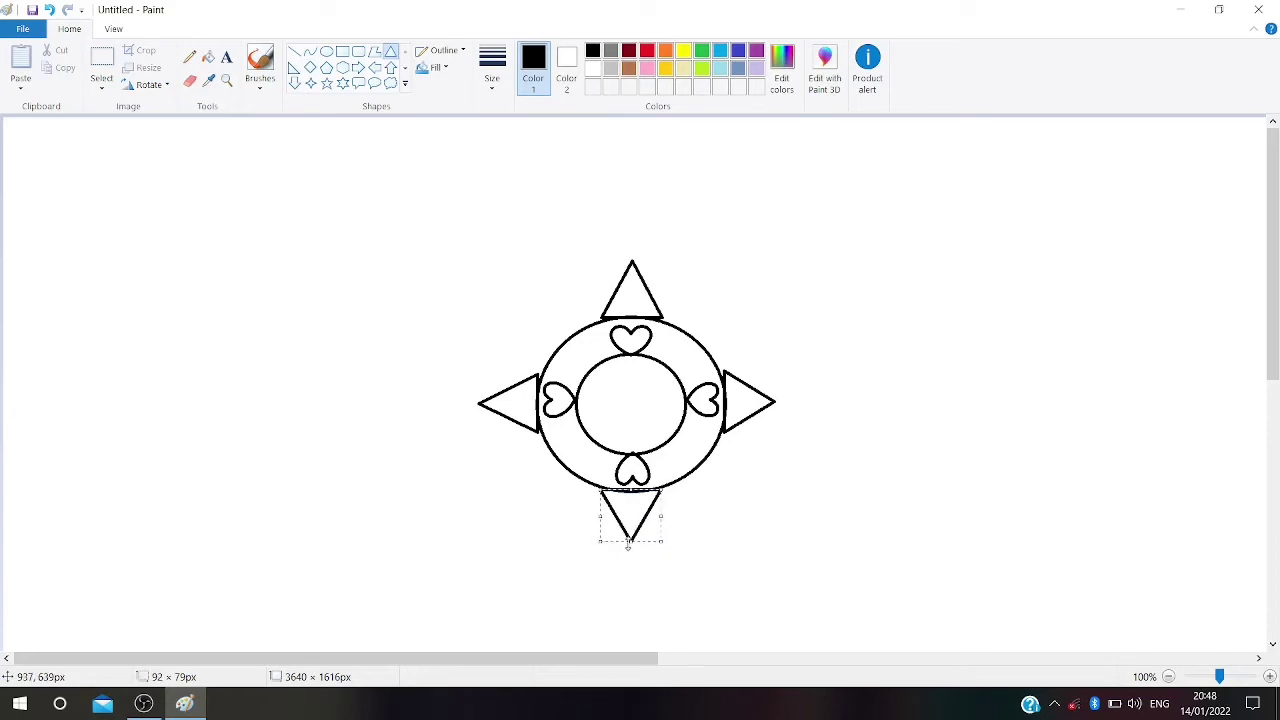
left_click(716, 546)
left_click(343, 67)
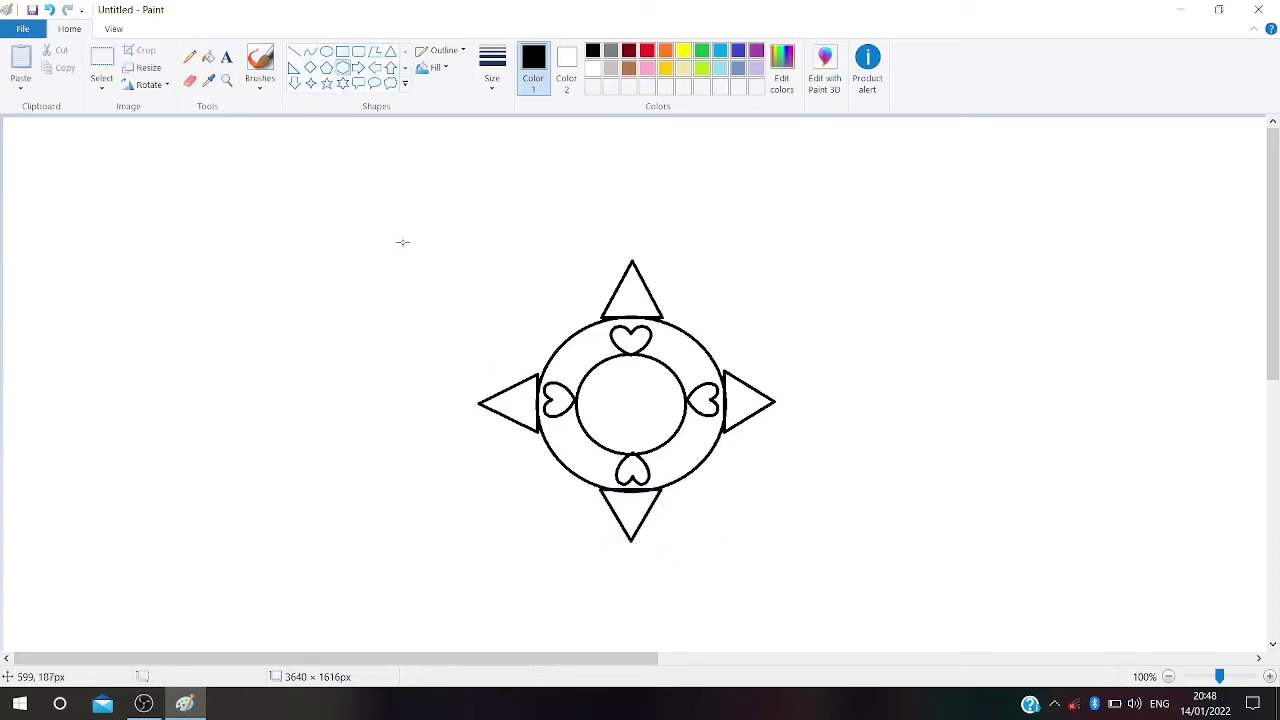
left_click_drag(465, 254, 789, 554)
left_click_drag(634, 406, 646, 391)
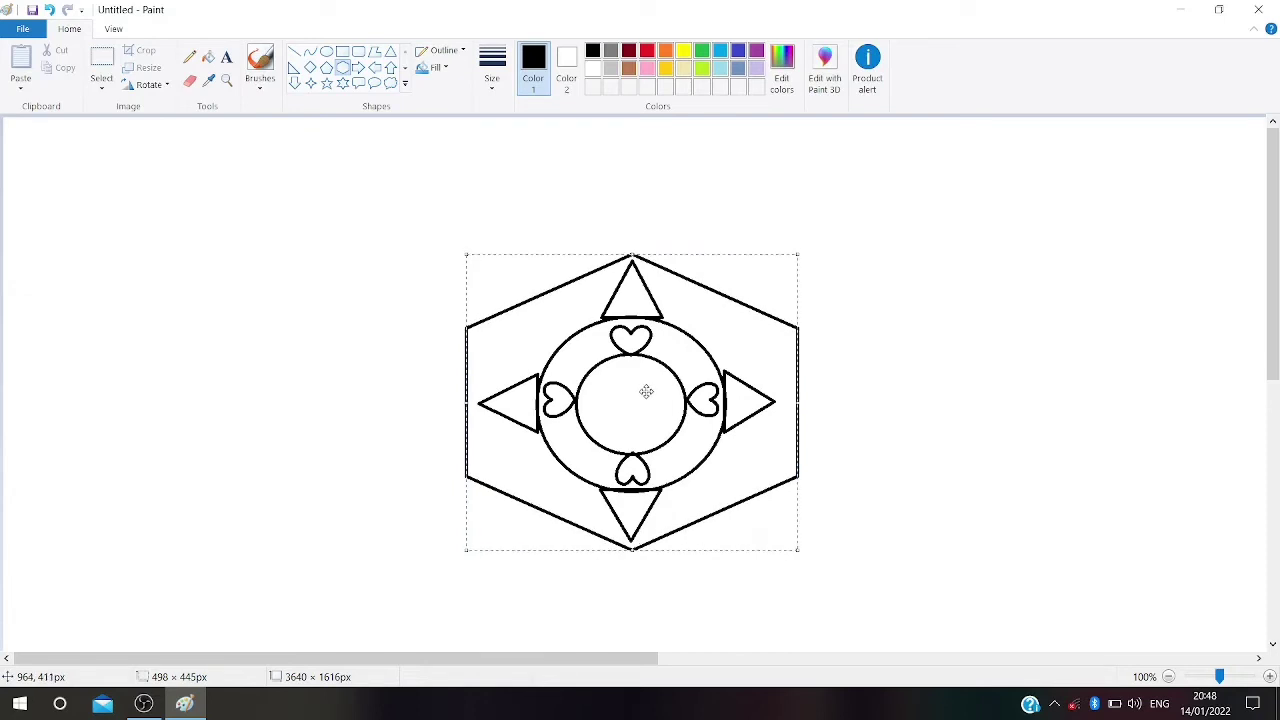
left_click(406, 308)
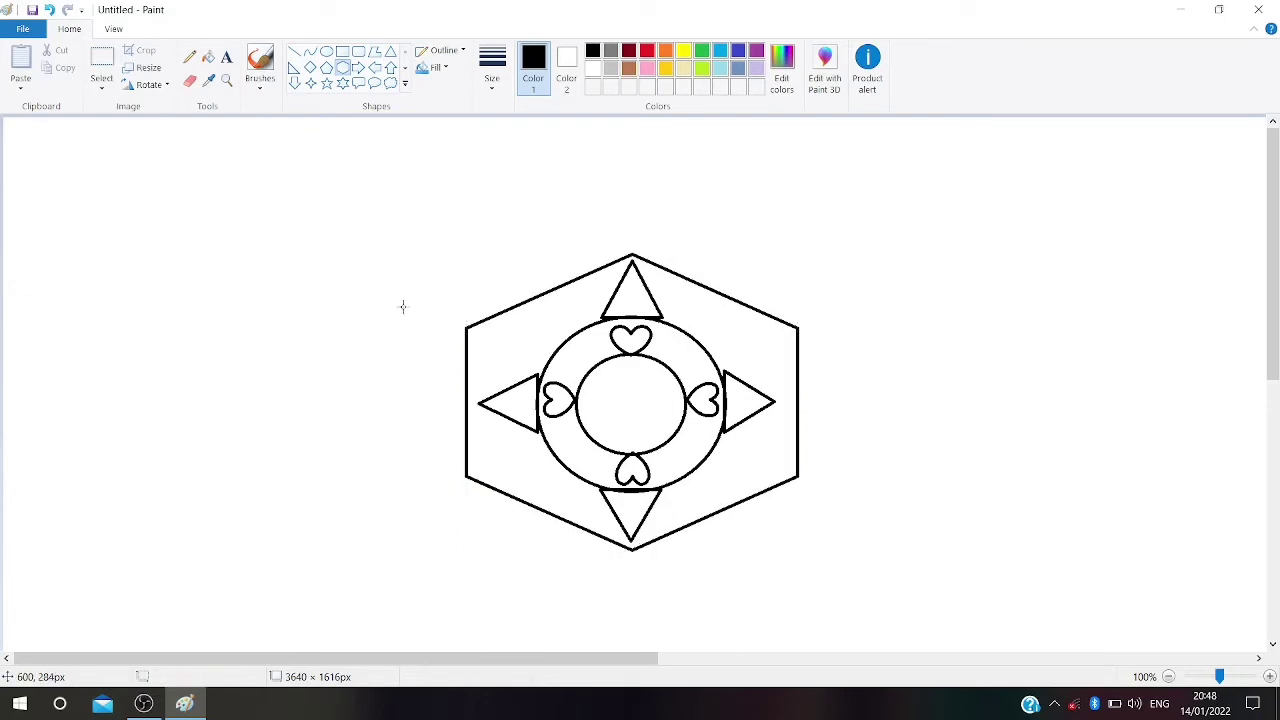
key("ctrl+z")
Draw an ellipse around the four triangles and adjust its edges to about 469 × 450 px so it encloses them closely.
left_click(327, 51)
left_click_drag(526, 238, 776, 558)
left_click_drag(614, 402, 602, 404)
left_click_drag(510, 401, 470, 402)
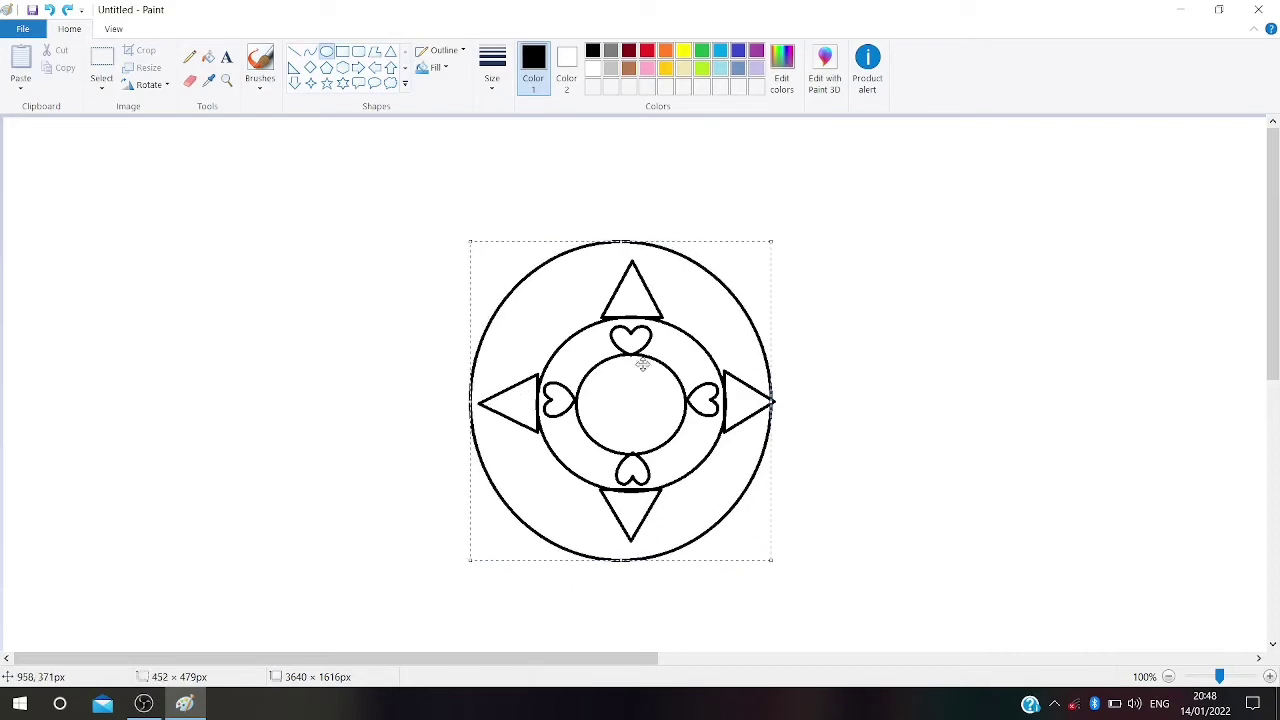
left_click_drag(772, 405, 789, 405)
left_click_drag(630, 241, 630, 250)
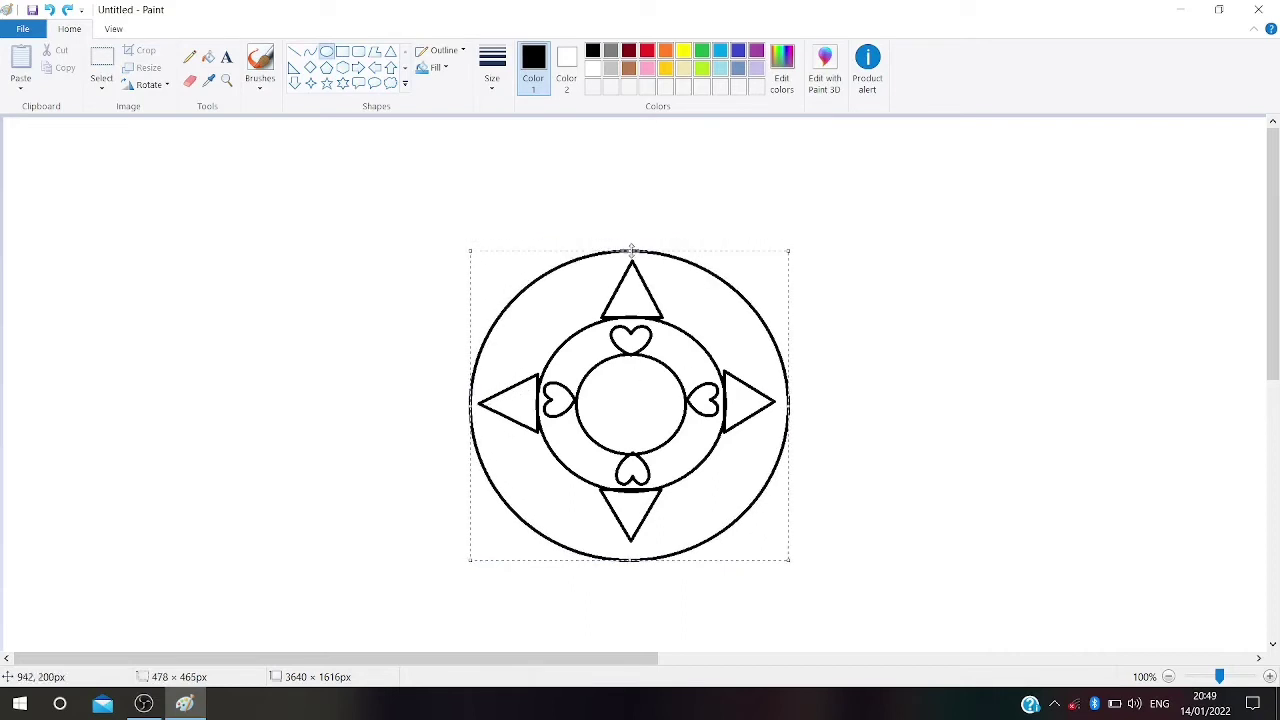
left_click_drag(628, 563, 628, 550)
left_click_drag(790, 400, 785, 400)
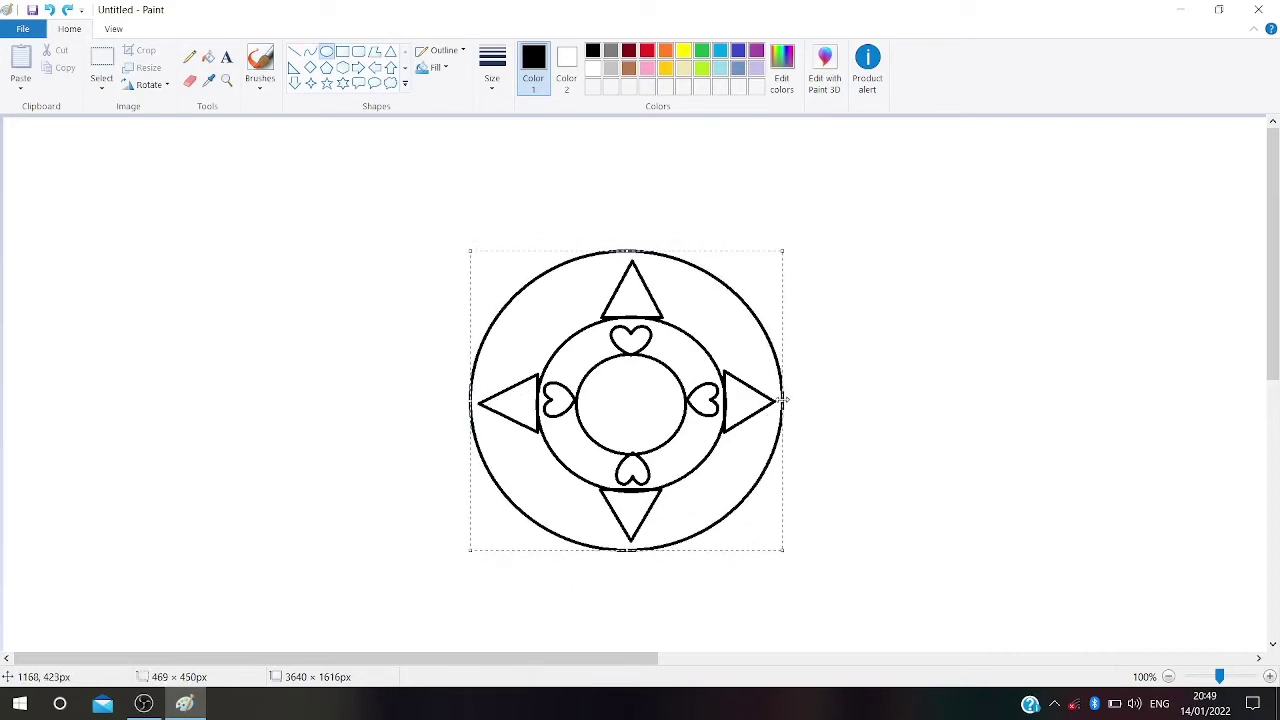
left_click(663, 208)
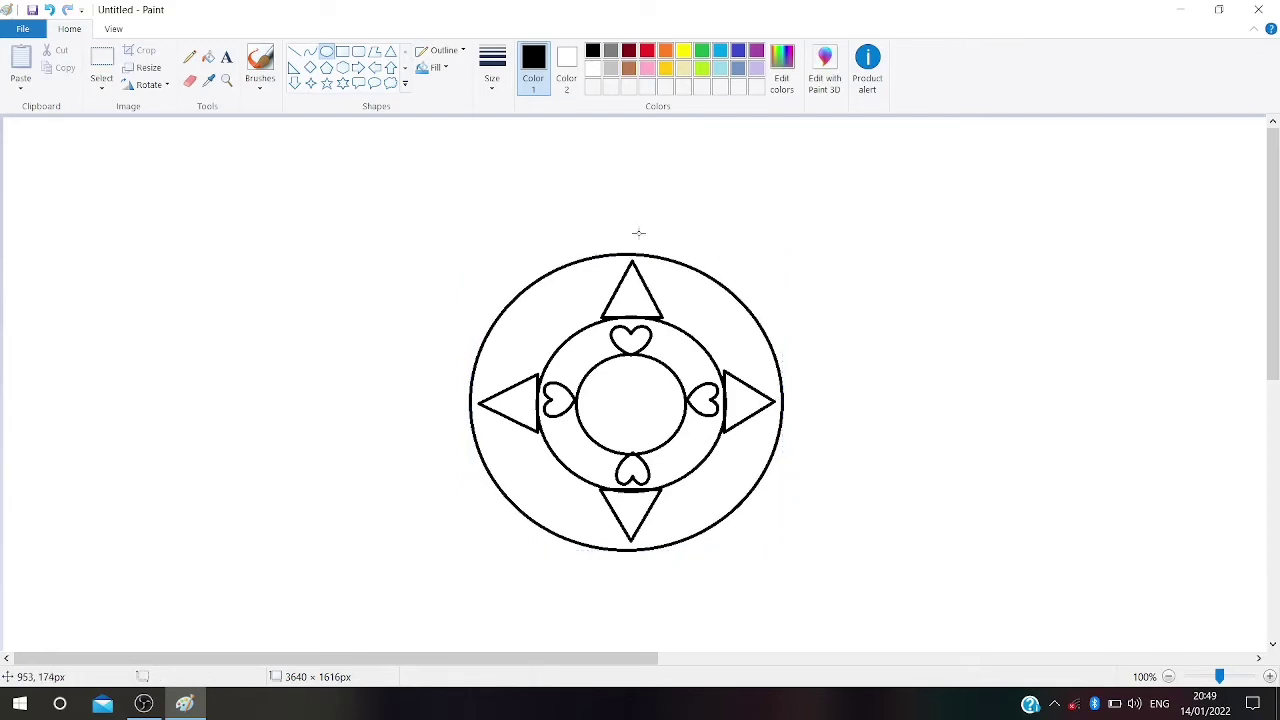
Draw a diamond of about 51 × 80 px on top of the outermost ring and two similar adjoining diamonds to its left.
left_click(310, 67)
left_click_drag(614, 198, 651, 256)
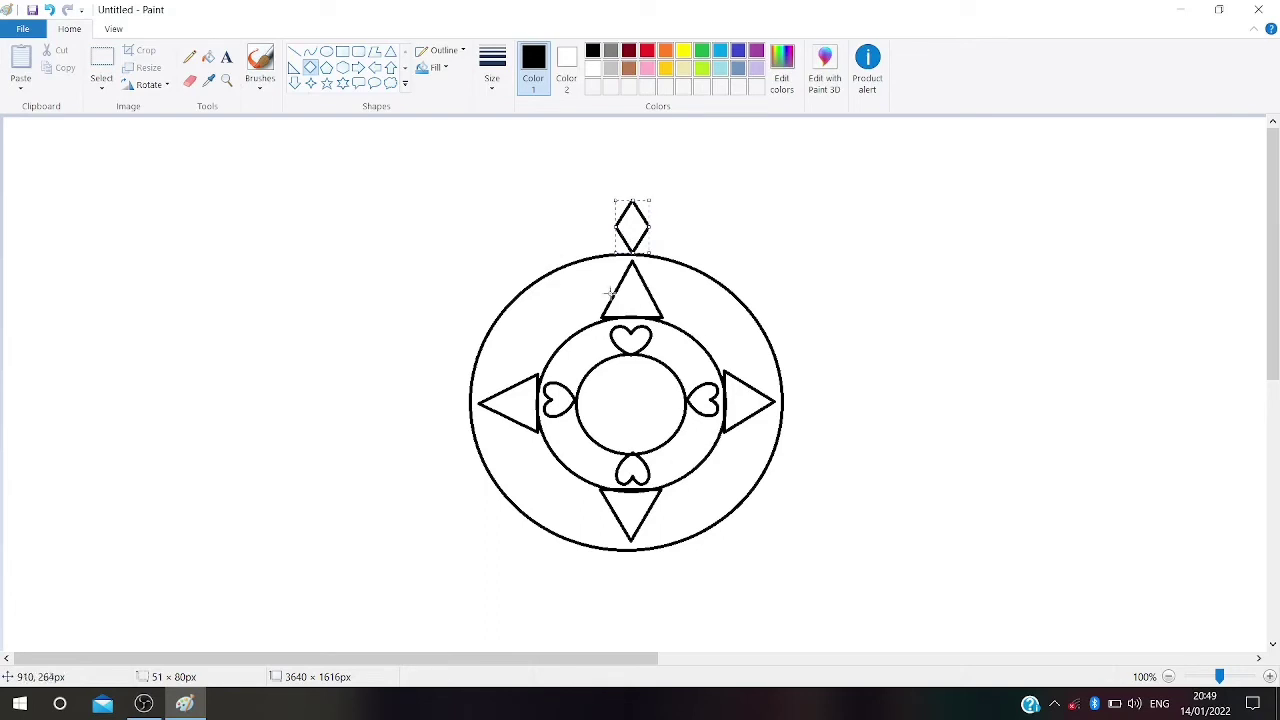
mouse_move(578, 204)
left_mouse_down()
mouse_move(609, 255)
mouse_move(599, 233)
mouse_move(557, 246)
mouse_move(583, 262)
mouse_move(568, 272)
mouse_move(560, 246)
mouse_move(580, 262)
left_mouse_up()
left_click(531, 240)
left_click(508, 262)
key("ctrl+z")
left_click_drag(564, 216, 566, 262)
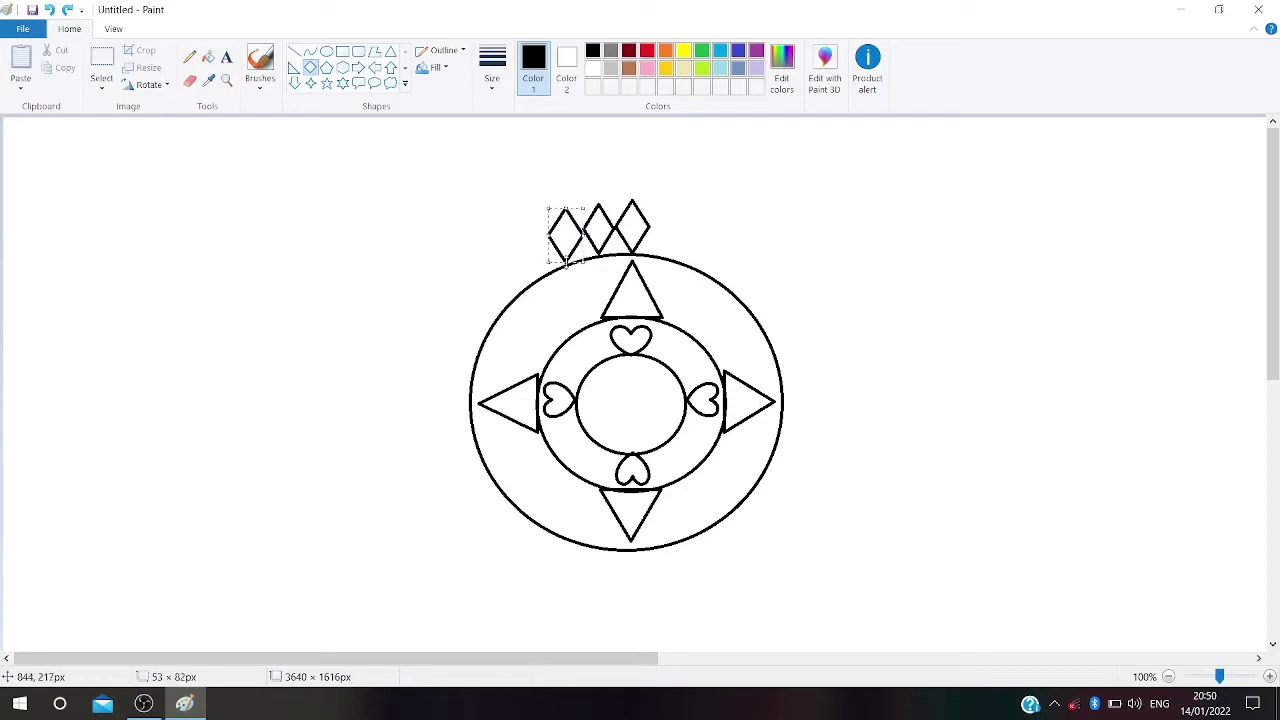
Draw a fourth diamond at the left end of the row above the outer ring and stretch it to about 51 × 115 px.
left_click(531, 274)
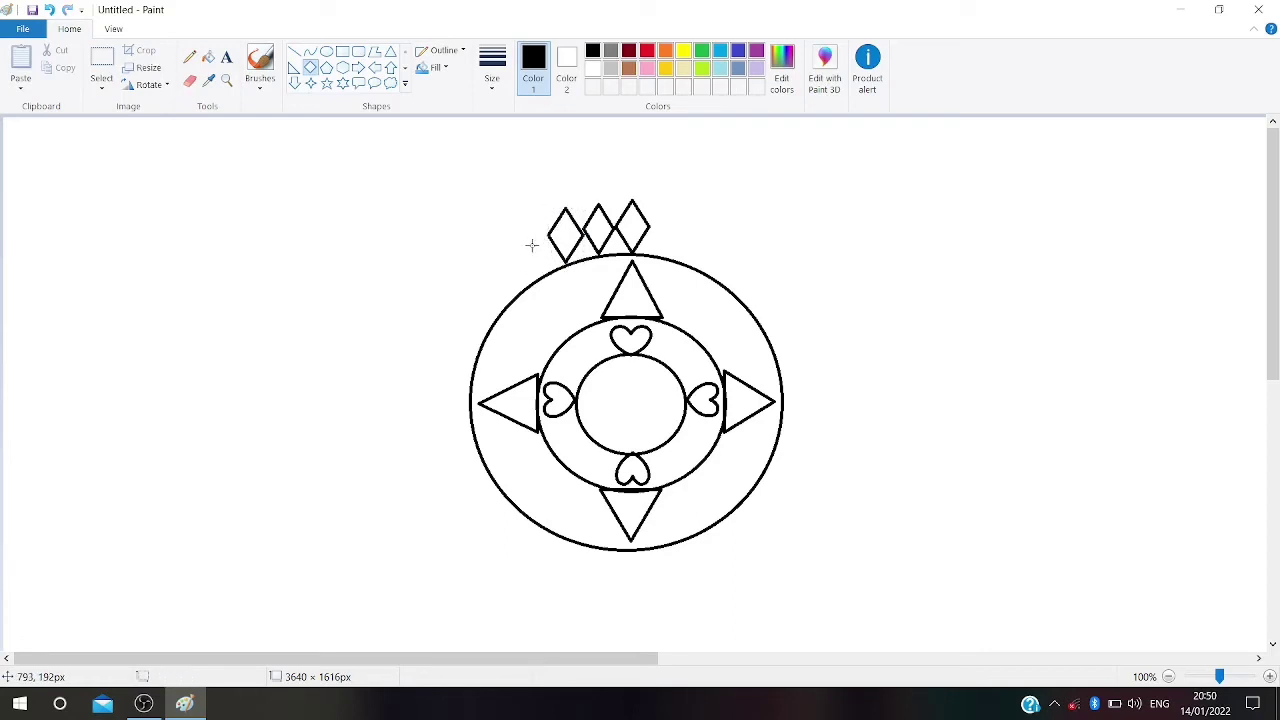
mouse_move(528, 226)
left_mouse_down()
mouse_move(528, 263)
mouse_move(550, 276)
mouse_move(520, 257)
mouse_move(542, 257)
left_mouse_up()
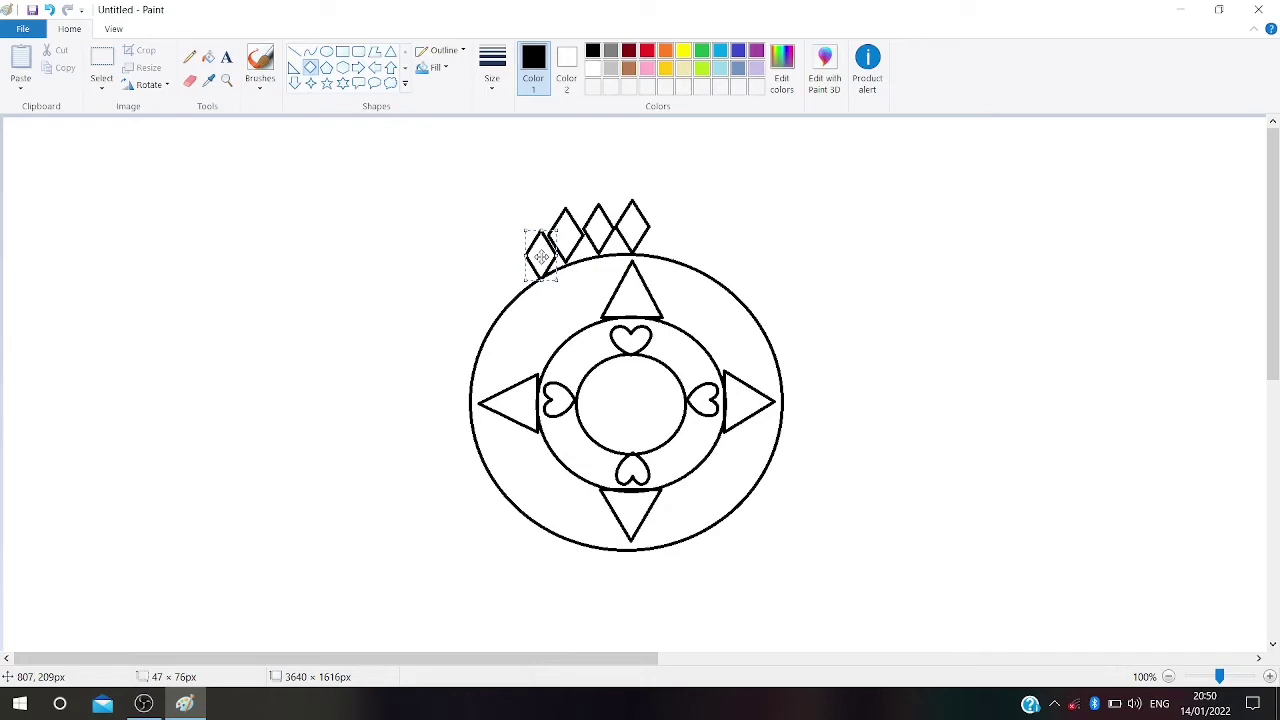
left_click_drag(523, 255, 518, 338)
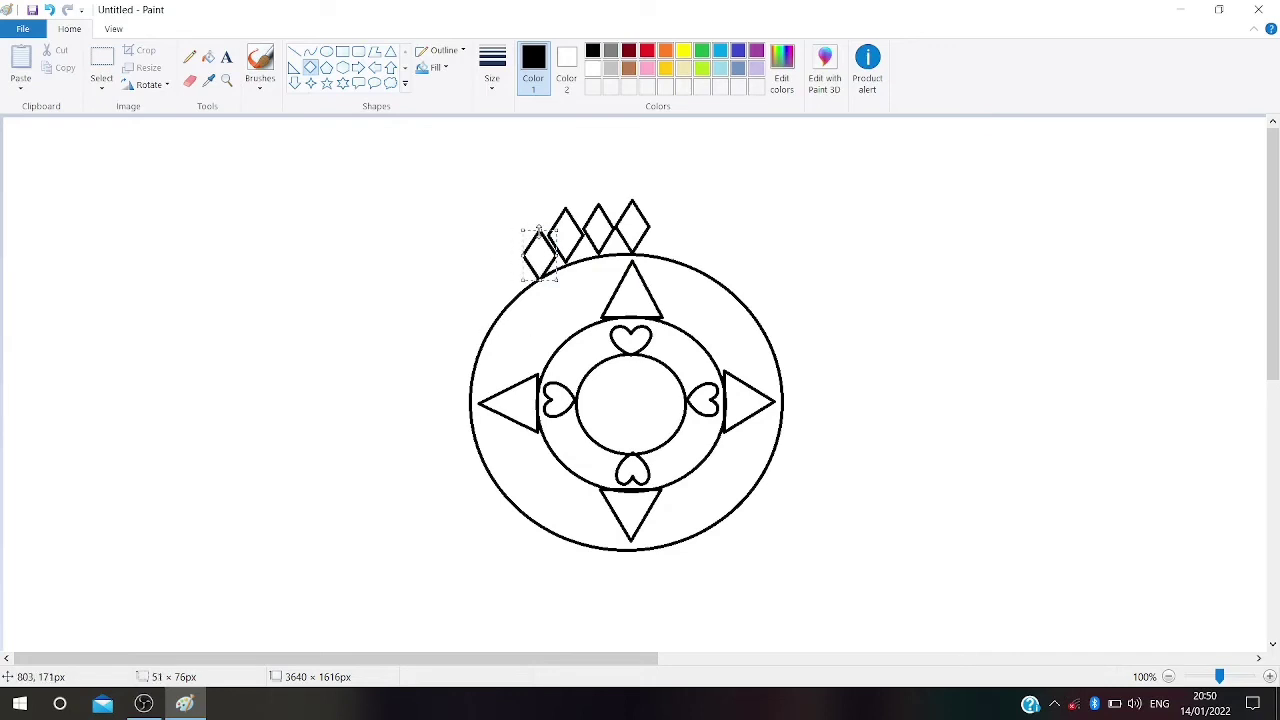
mouse_move(539, 229)
left_mouse_down()
mouse_move(539, 202)
mouse_move(537, 249)
left_mouse_up()
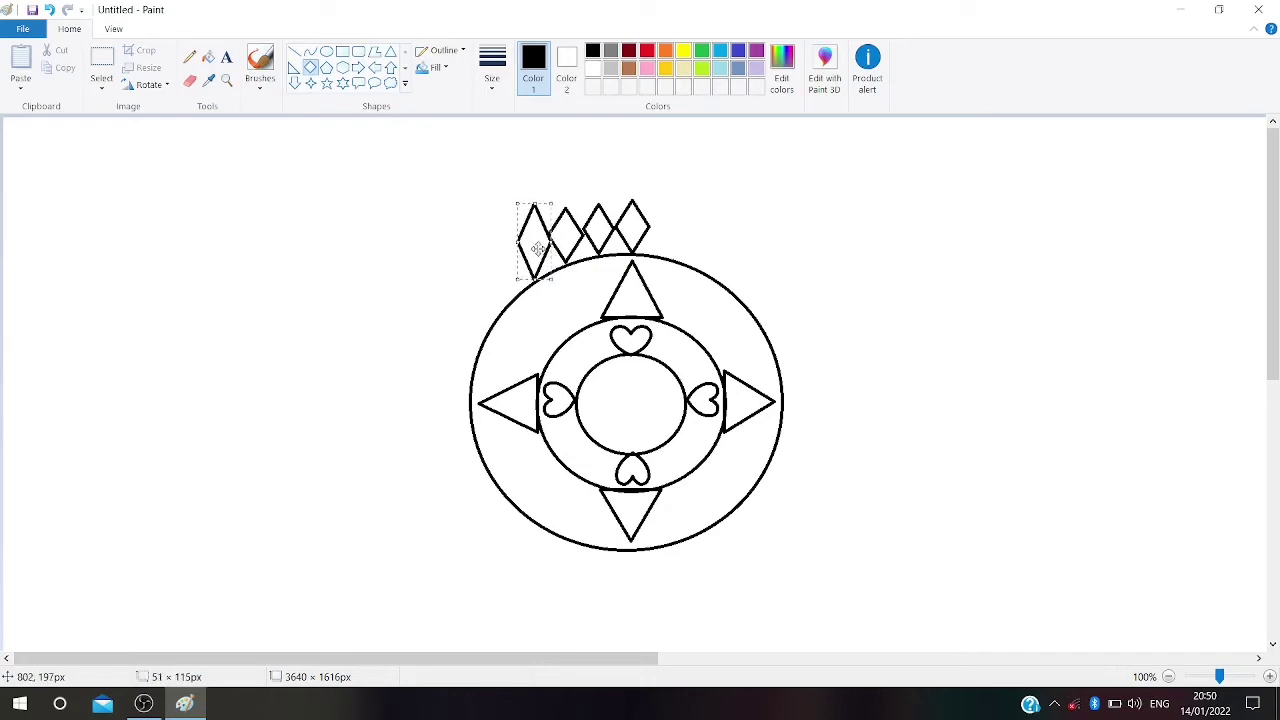
Undo the extra diamonds beside the one centered above the outer ring.
key("ctrl+z")
key("ctrl+z")
key("ctrl+z")
Draw diamonds touching the outer ring's bottom, left and right points, the right one about 72 × 60 px.
left_click_drag(627, 551, 673, 609)
mouse_move(649, 584)
left_mouse_down()
mouse_move(623, 581)
mouse_move(626, 603)
mouse_move(641, 579)
mouse_move(626, 574)
left_mouse_up()
left_click_drag(420, 385, 473, 434)
left_click_drag(446, 416, 443, 404)
mouse_move(781, 412)
left_mouse_down()
mouse_move(815, 392)
mouse_move(808, 368)
mouse_move(832, 397)
left_mouse_up()
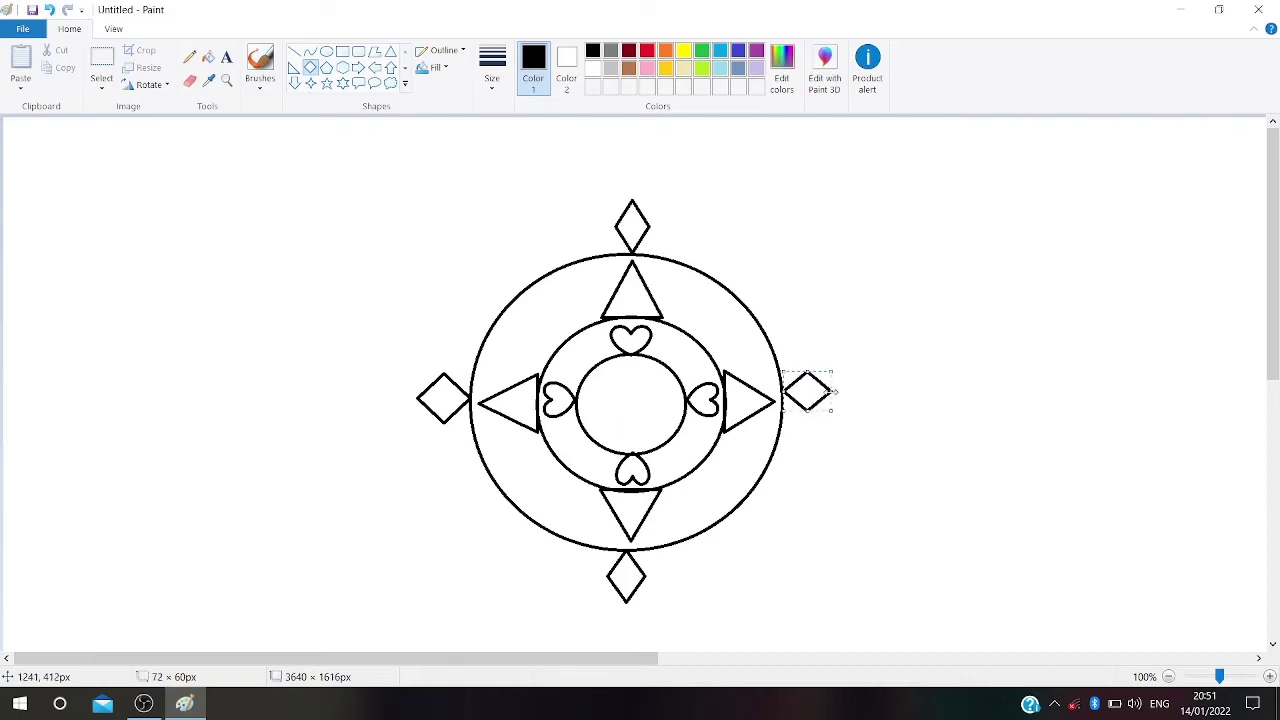
left_click(676, 443)
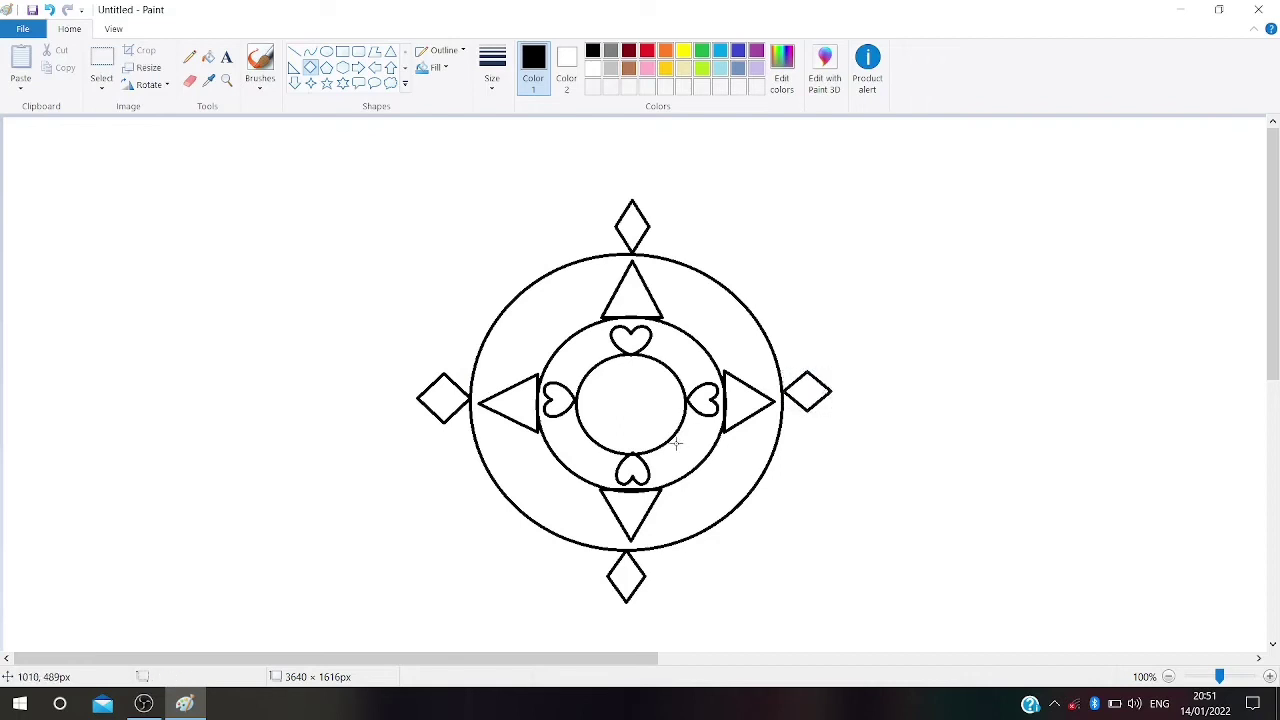
Draw a small ellipse on the outer tip of each diamond, about 34 × 25 px at the top and 48 × 26 px at the bottom.
left_click(327, 52)
mouse_move(627, 180)
left_mouse_down()
mouse_move(627, 202)
mouse_move(643, 201)
mouse_move(616, 180)
left_mouse_up()
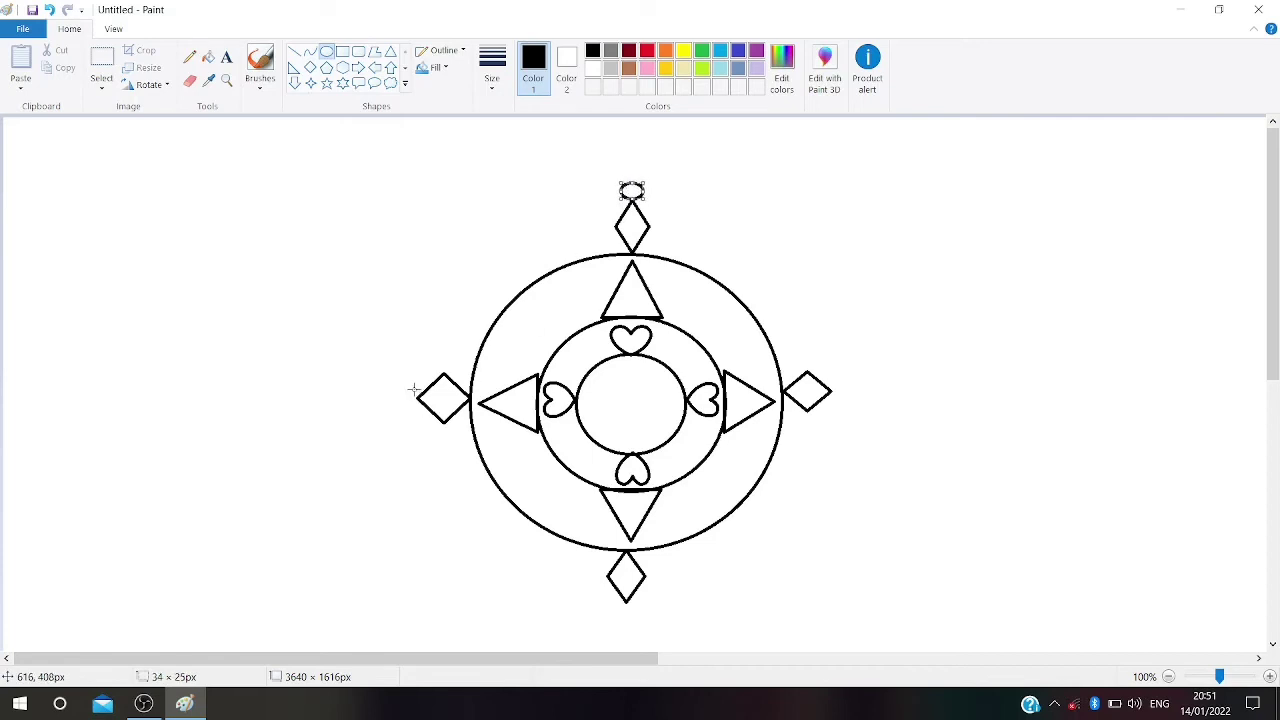
mouse_move(413, 389)
left_mouse_down()
mouse_move(396, 405)
mouse_move(422, 387)
mouse_move(427, 398)
left_mouse_up()
mouse_move(627, 596)
left_mouse_down()
mouse_move(632, 608)
mouse_move(612, 608)
mouse_move(632, 595)
left_mouse_up()
left_click_drag(649, 614, 611, 599)
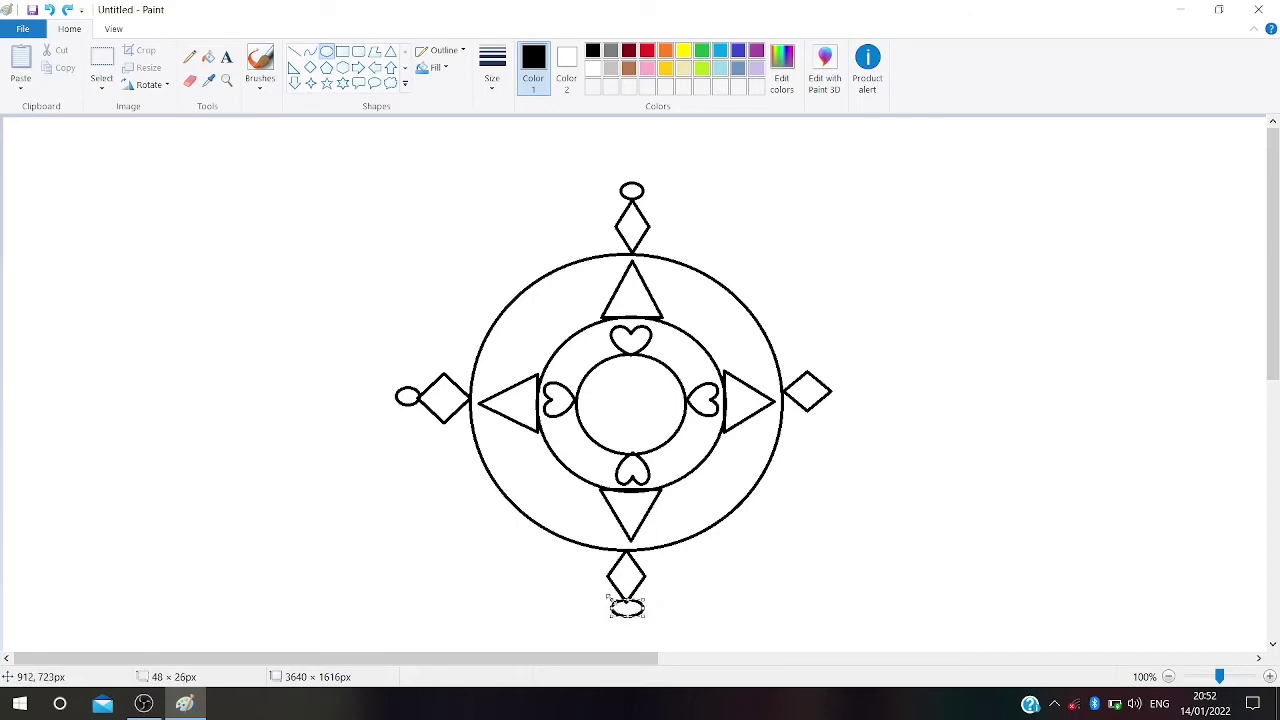
left_click(754, 592)
mouse_move(838, 383)
left_mouse_down()
mouse_move(826, 391)
mouse_move(850, 399)
left_mouse_up()
left_click(836, 450)
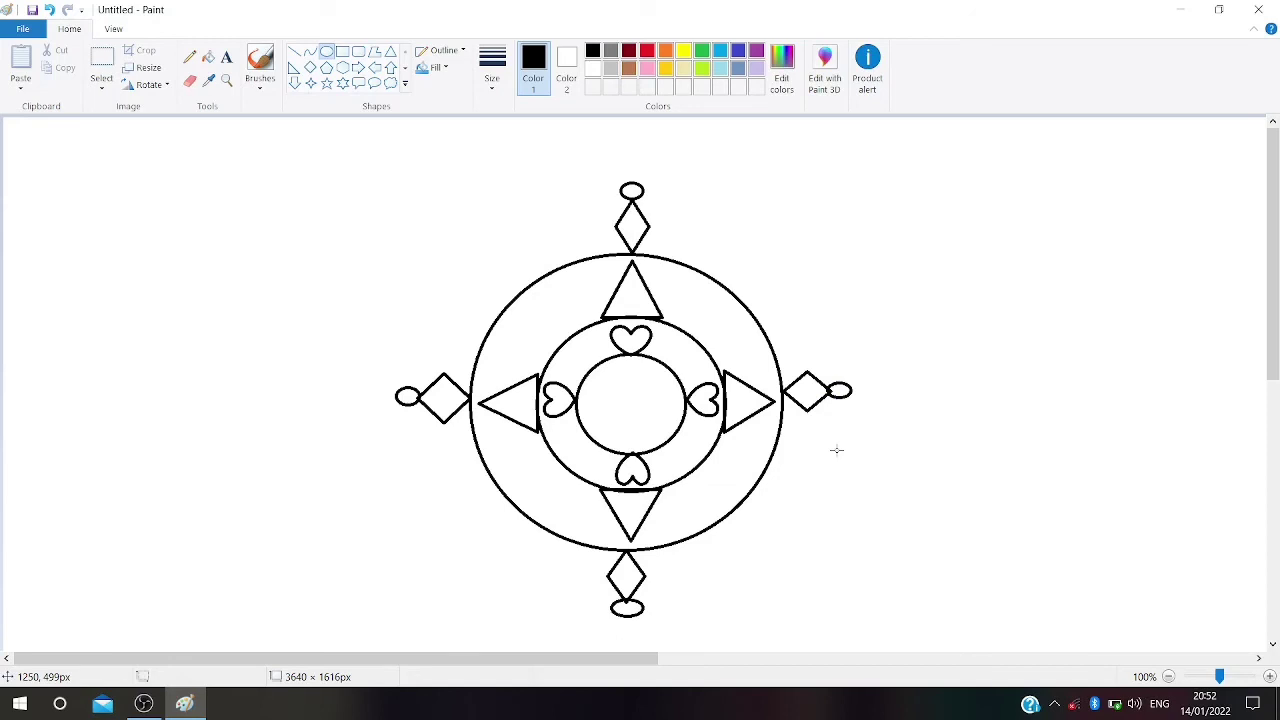
Try filling the center circle with black and the four hearts with red.
left_click(208, 58)
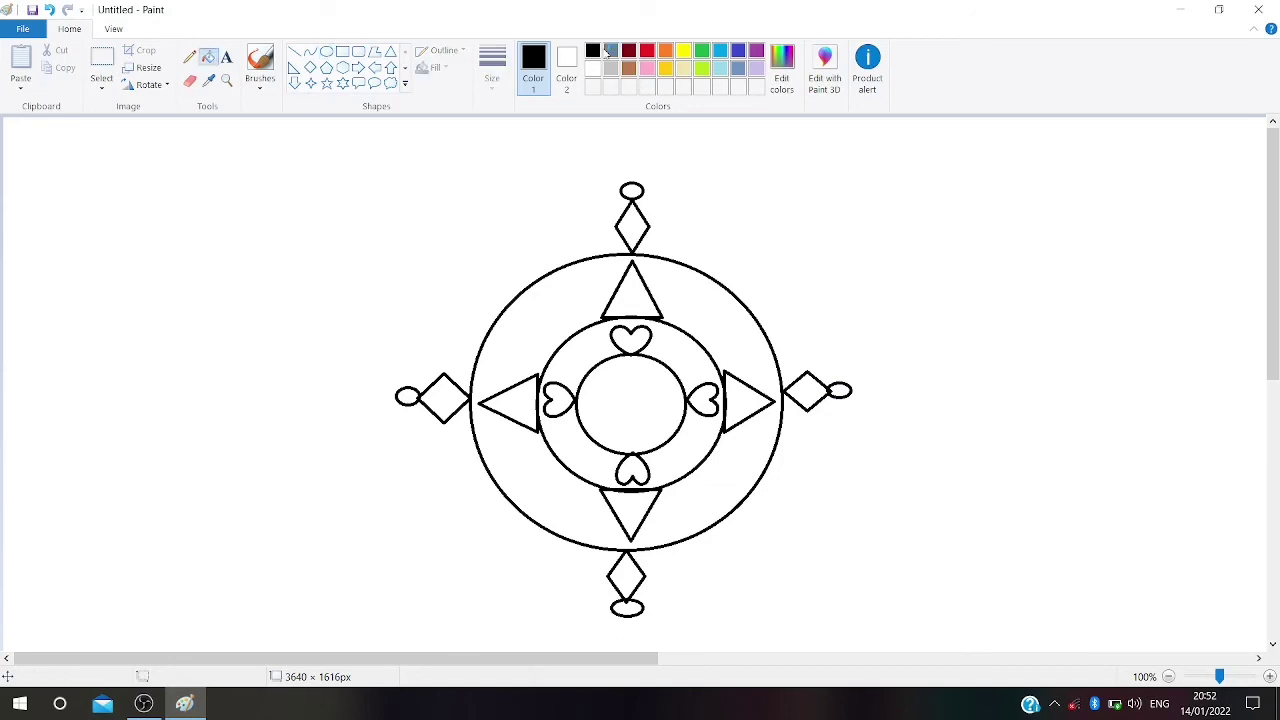
left_click(640, 414)
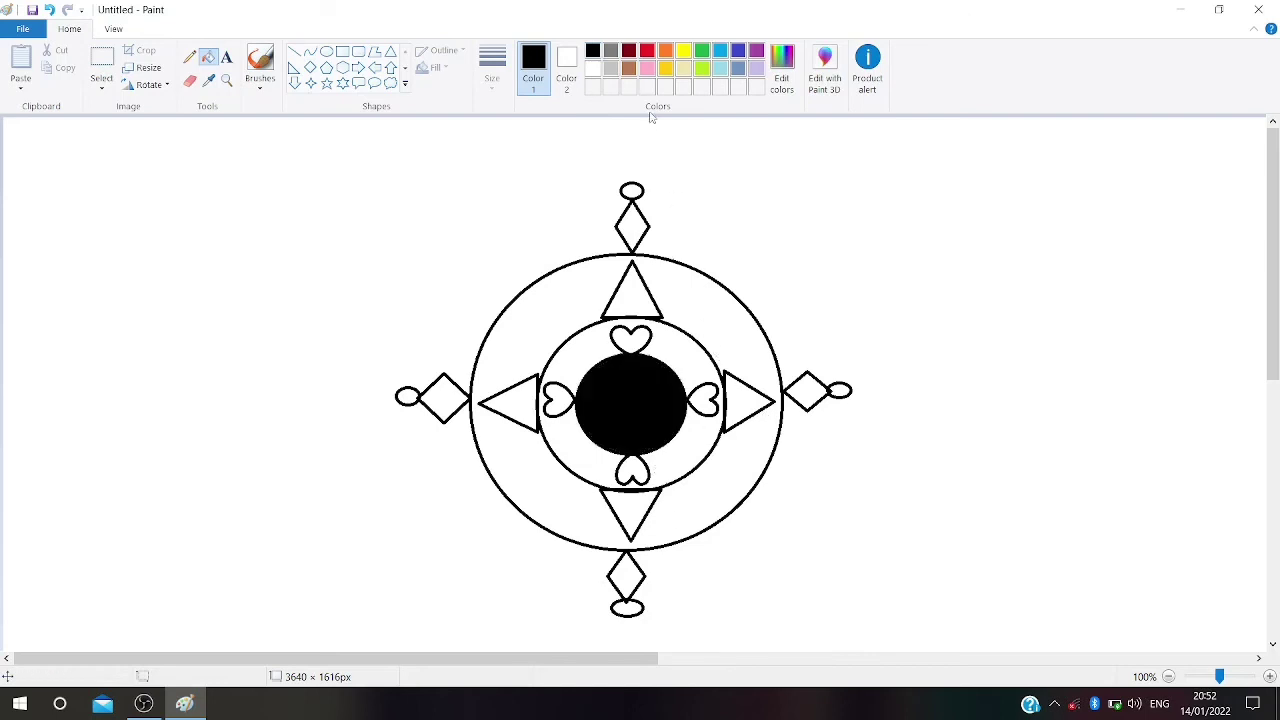
left_click(650, 52)
left_click(636, 338)
left_click(703, 400)
left_click(632, 470)
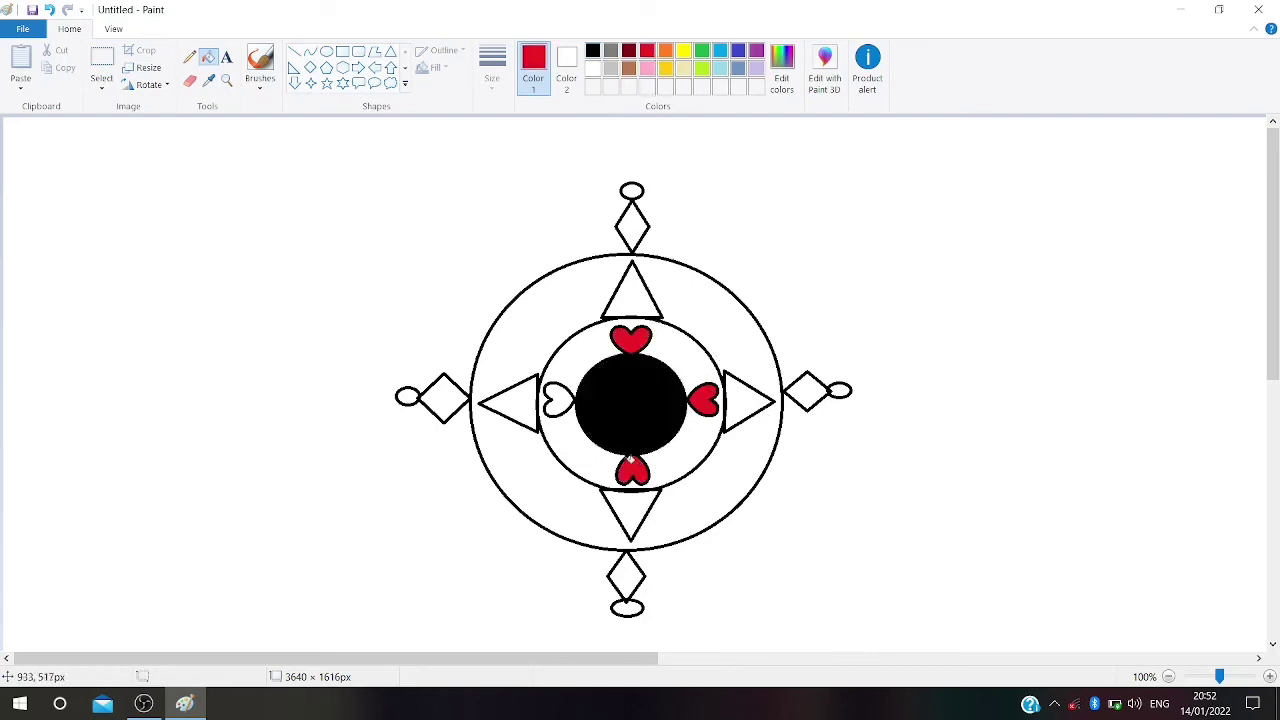
left_click(558, 400)
Undo the red heart fills and the black fill of the center circle.
key("ctrl+z")
key("ctrl+z")
key("ctrl+z")
key("ctrl+z")
key("ctrl+z")
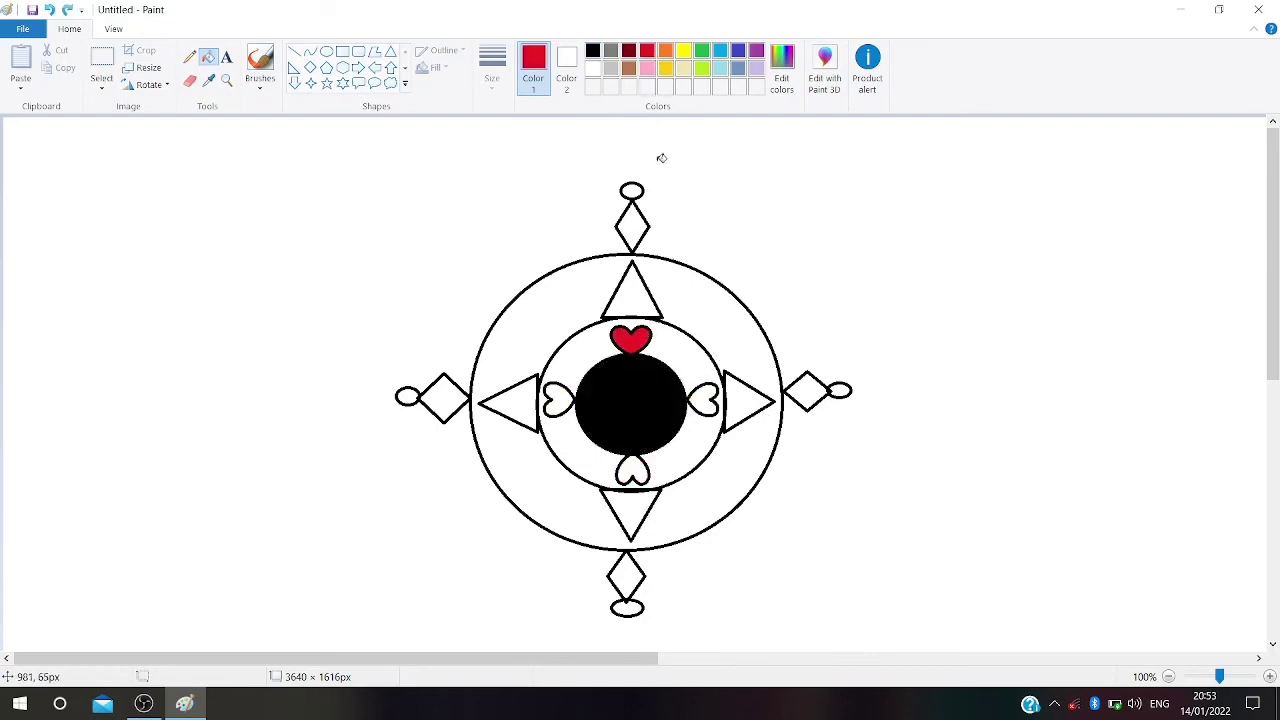
Fill the center circle with yellow and the four hearts around it with red.
left_click(683, 51)
left_click(636, 406)
left_click(647, 51)
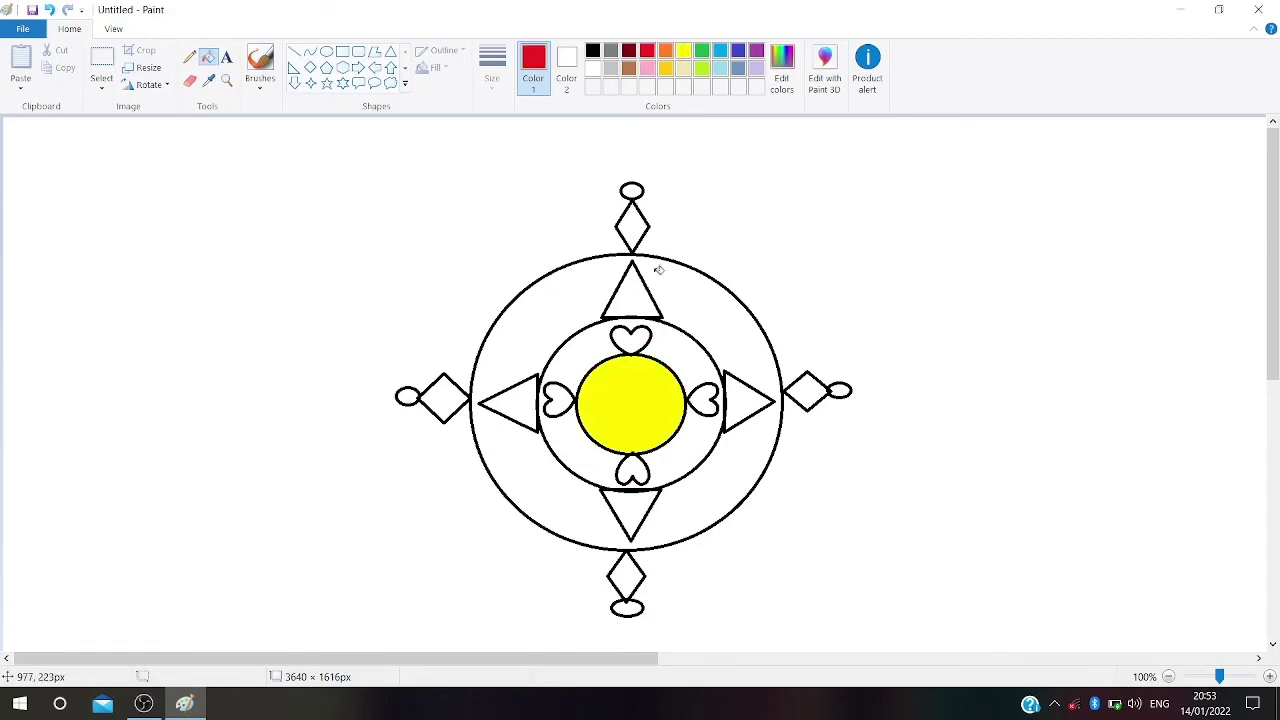
left_click(632, 340)
left_click(705, 400)
left_click(633, 468)
left_click(558, 400)
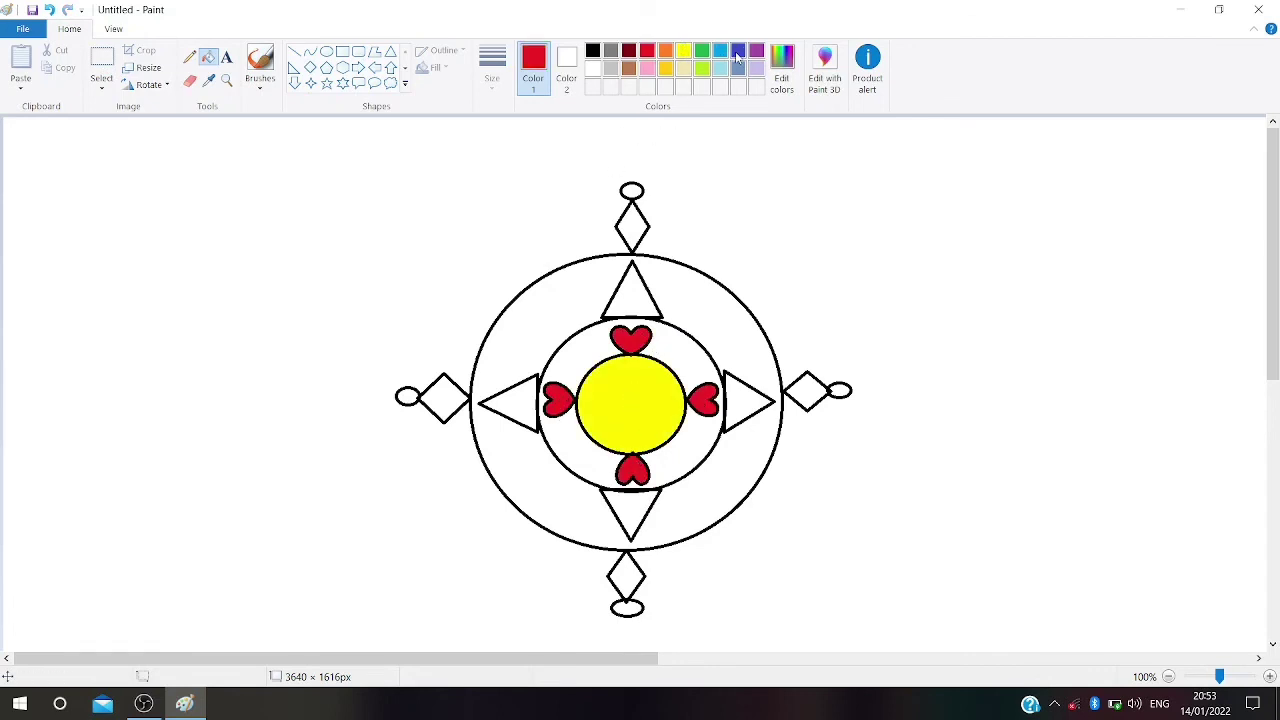
Fill the ring around the hearts with indigo blue and the outer ring with purple.
left_click(738, 51)
left_click(683, 360)
left_click(756, 51)
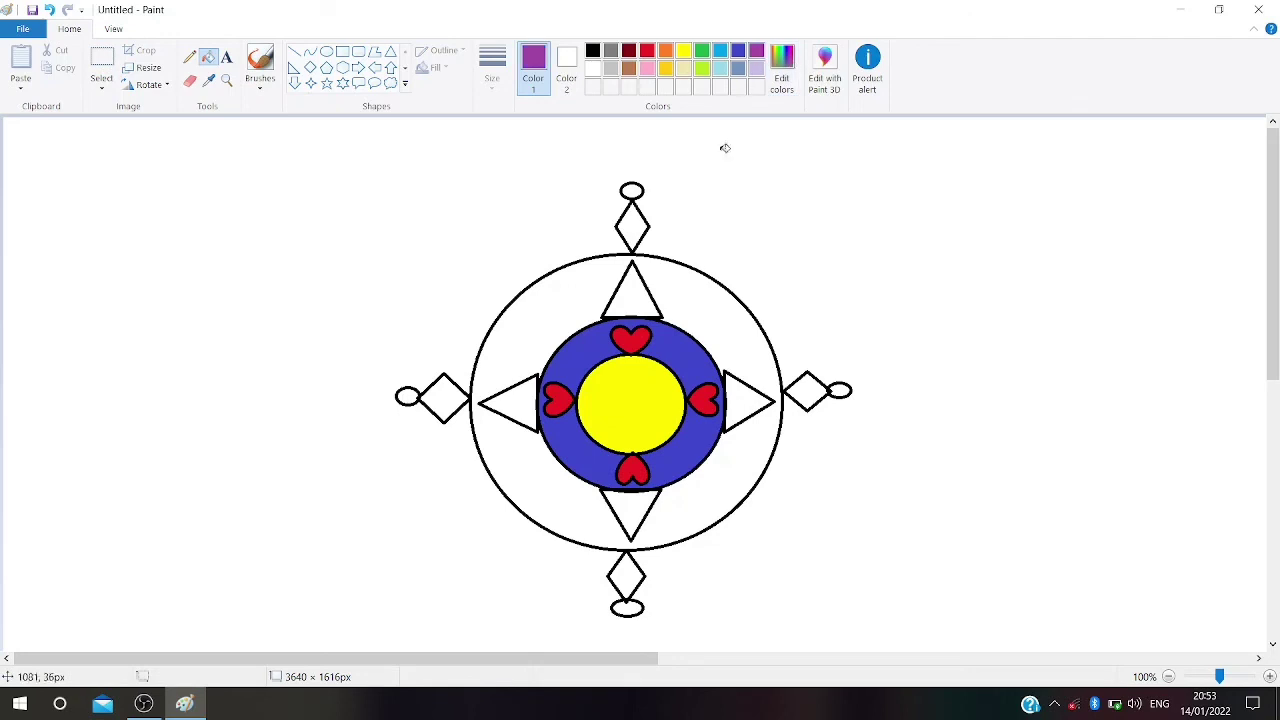
left_click(696, 289)
Fill the four triangles in the outer ring with dark red.
left_click(629, 51)
left_click(632, 295)
left_click(512, 403)
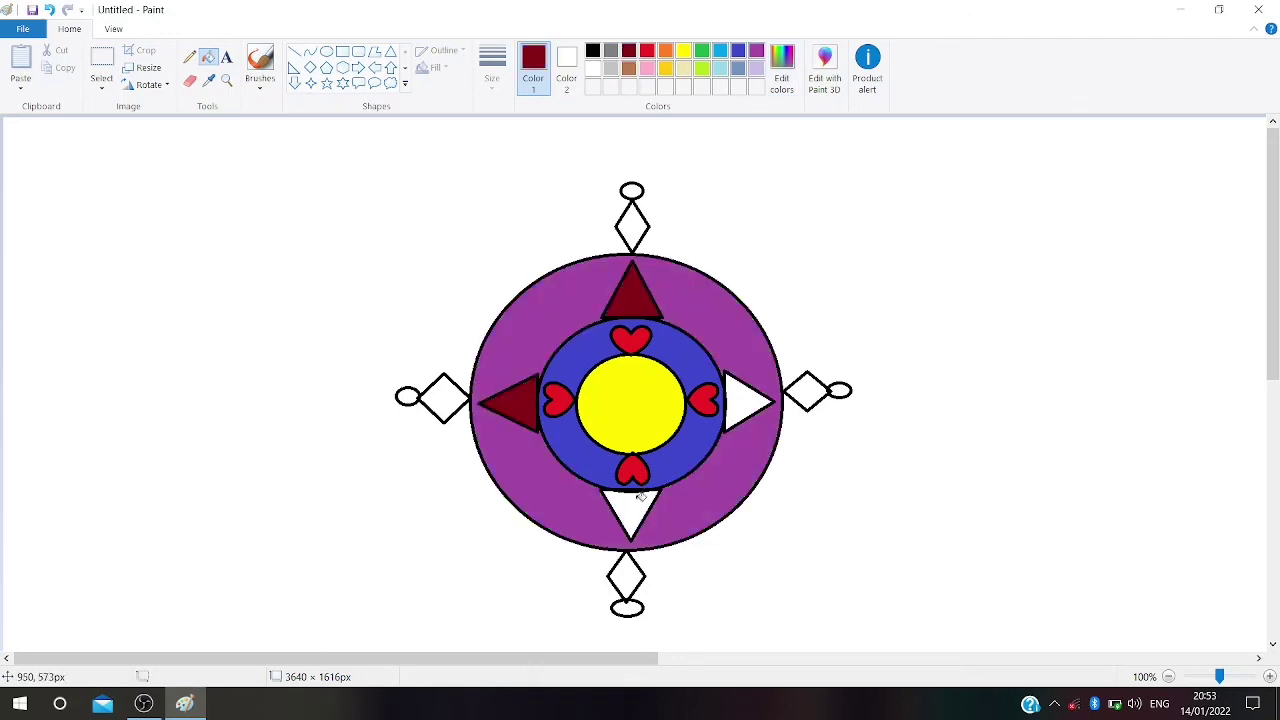
left_click(630, 512)
left_click(748, 400)
Fill the four diamonds outside the outer ring with gold.
left_click(665, 67)
left_click(632, 226)
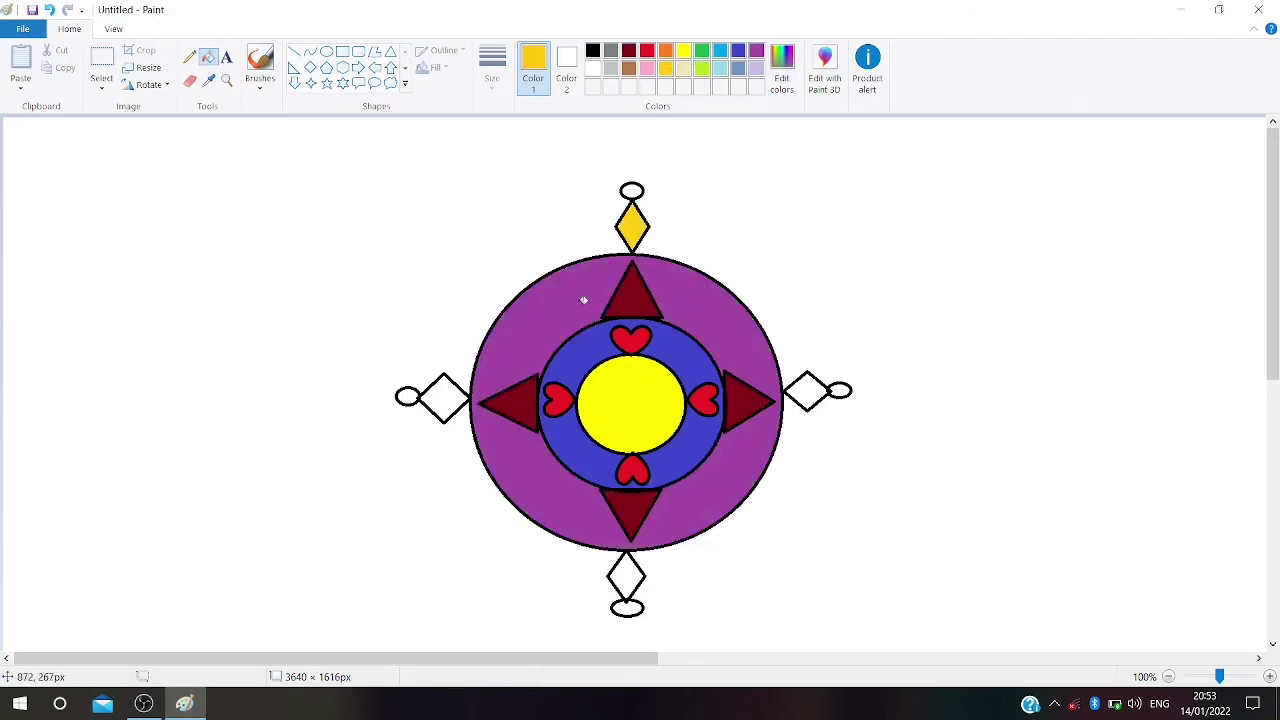
left_click(443, 398)
left_click(626, 577)
left_click(806, 392)
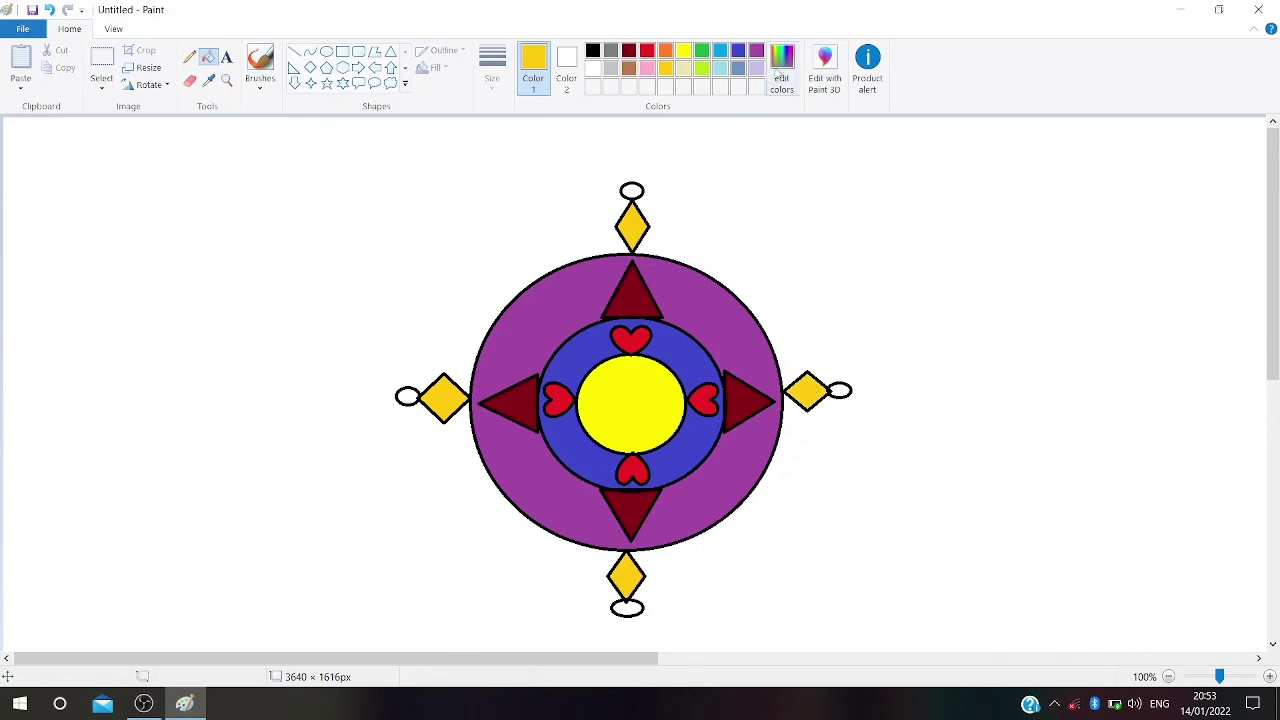
Fill the four small ellipses at the diamond tips with green.
left_click(702, 51)
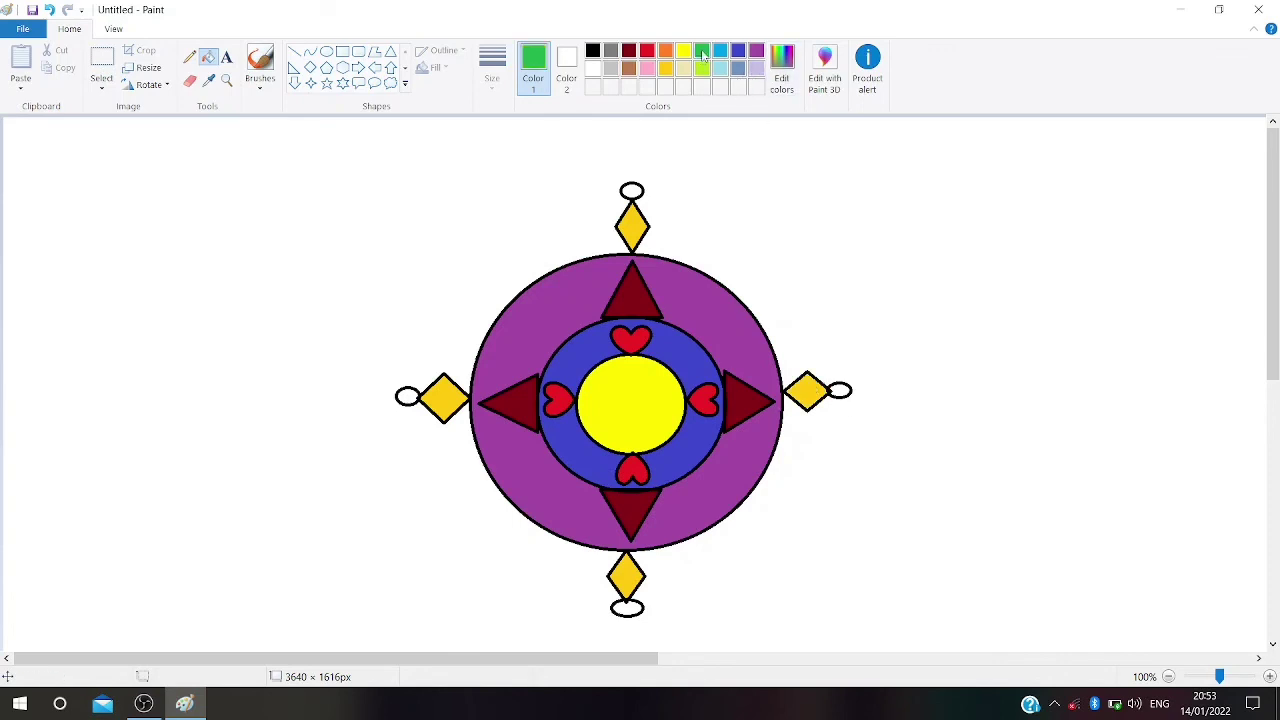
left_click(633, 189)
left_click(839, 390)
left_click(415, 395)
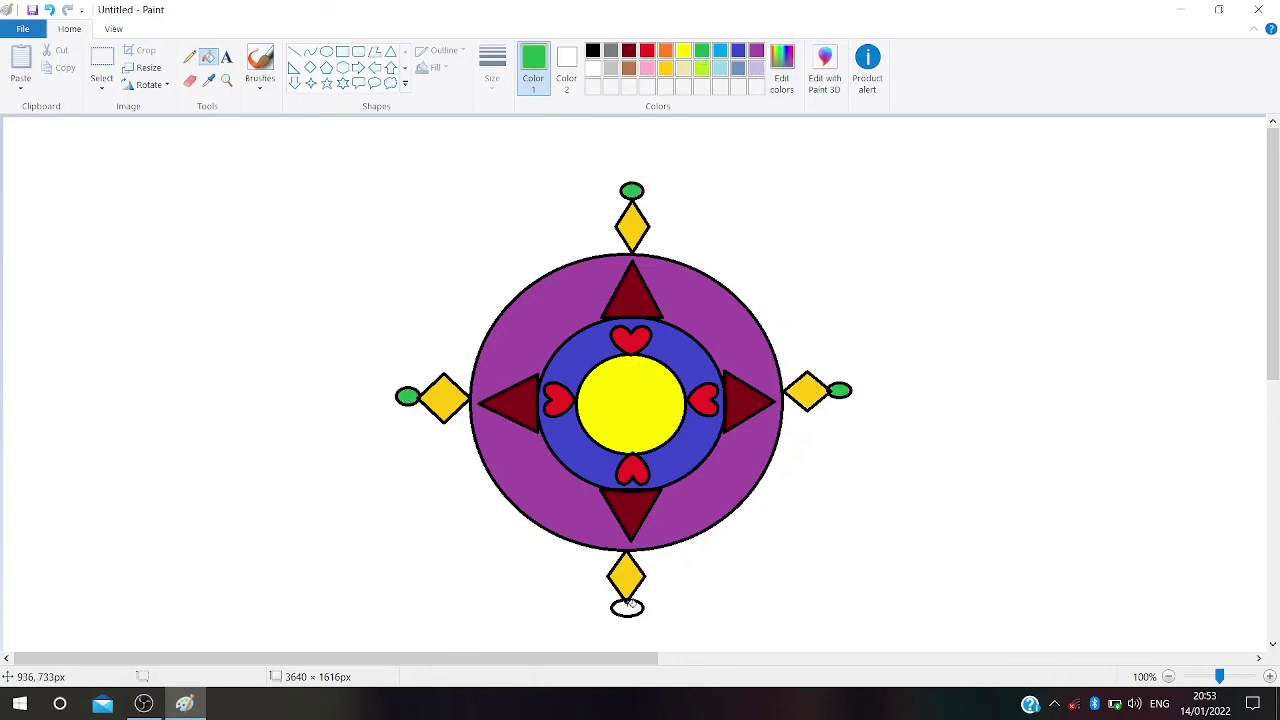
left_click(627, 607)
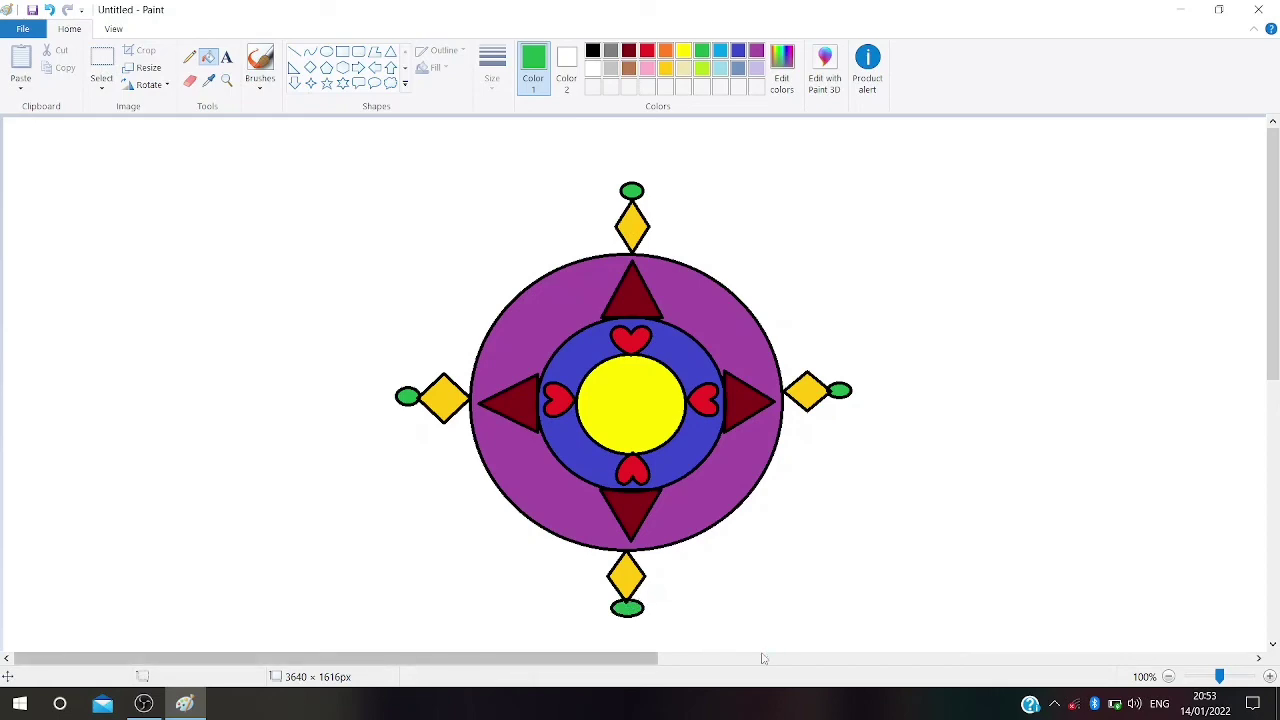